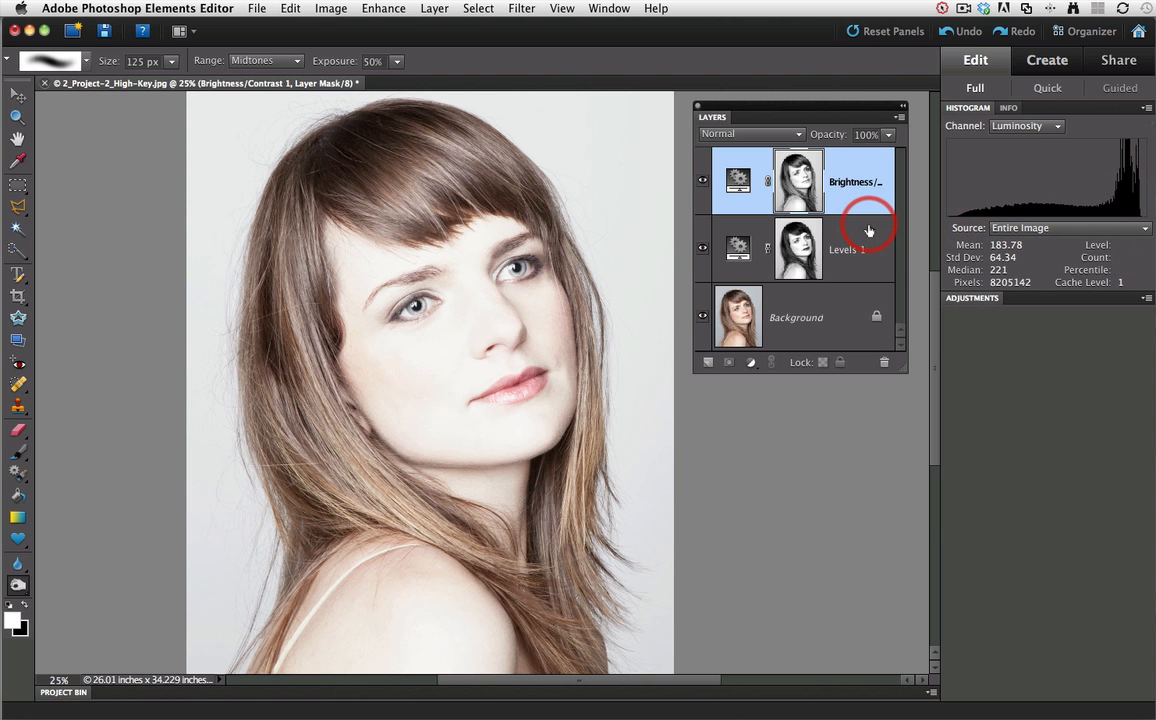
- Compare the original photo with the high-key effect by hiding both adjustment layers and showing Levels 1 and Brightness/Contrast again one by one
alt+click(702, 317)
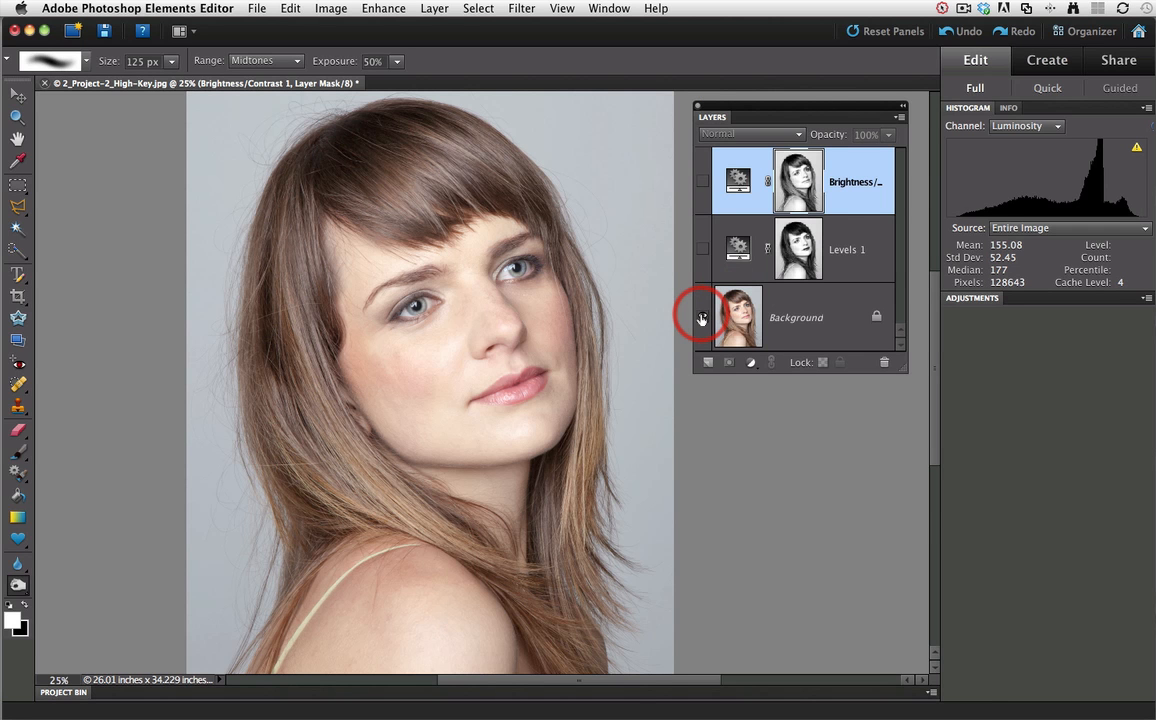
click(702, 252)
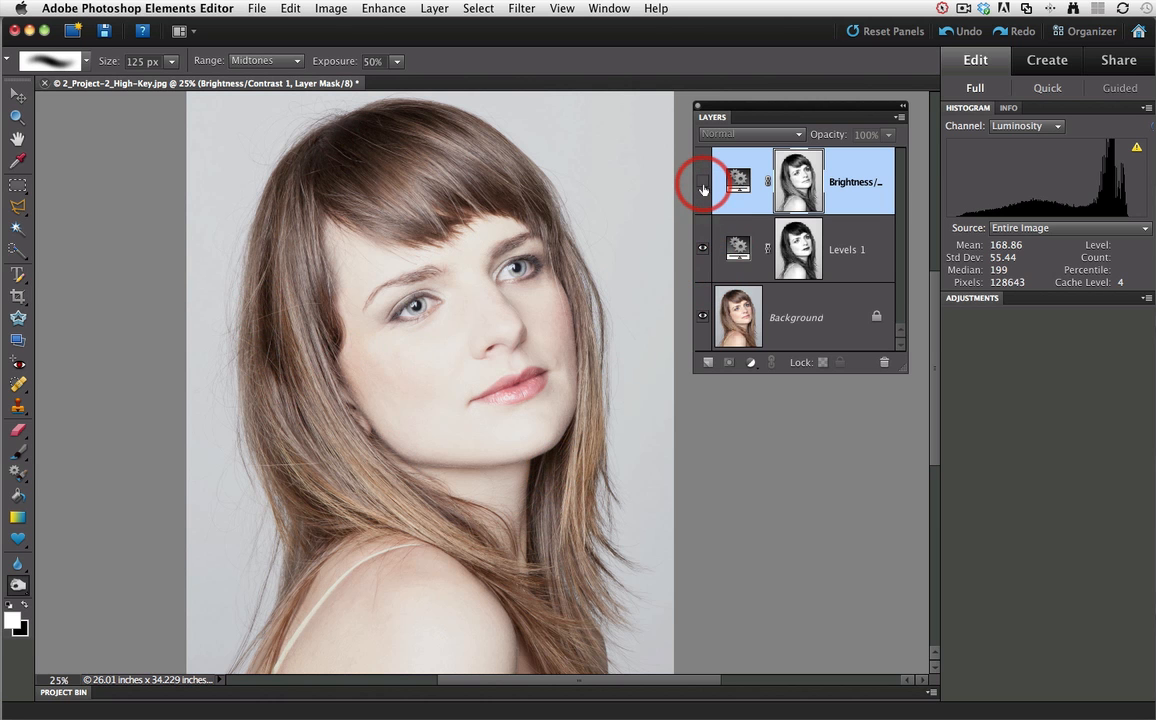
click(703, 184)
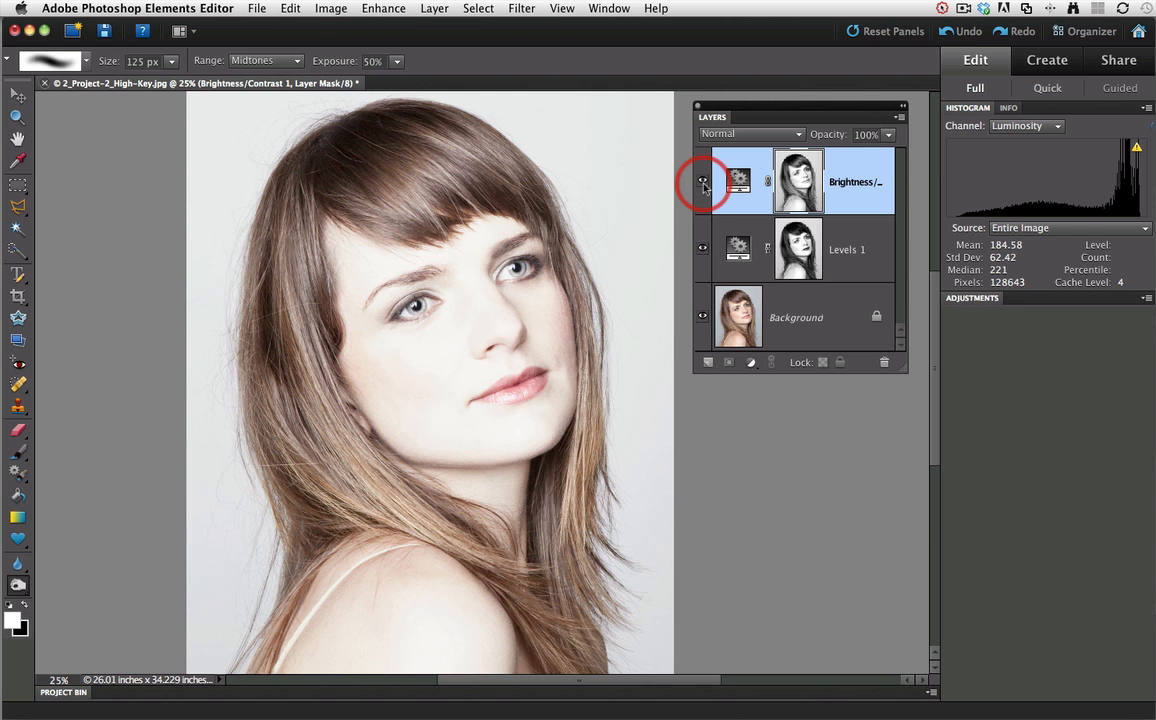
- Delete the Levels 1 and Brightness/Contrast adjustment layers together and collapse the histogram
shift+click(857, 263)
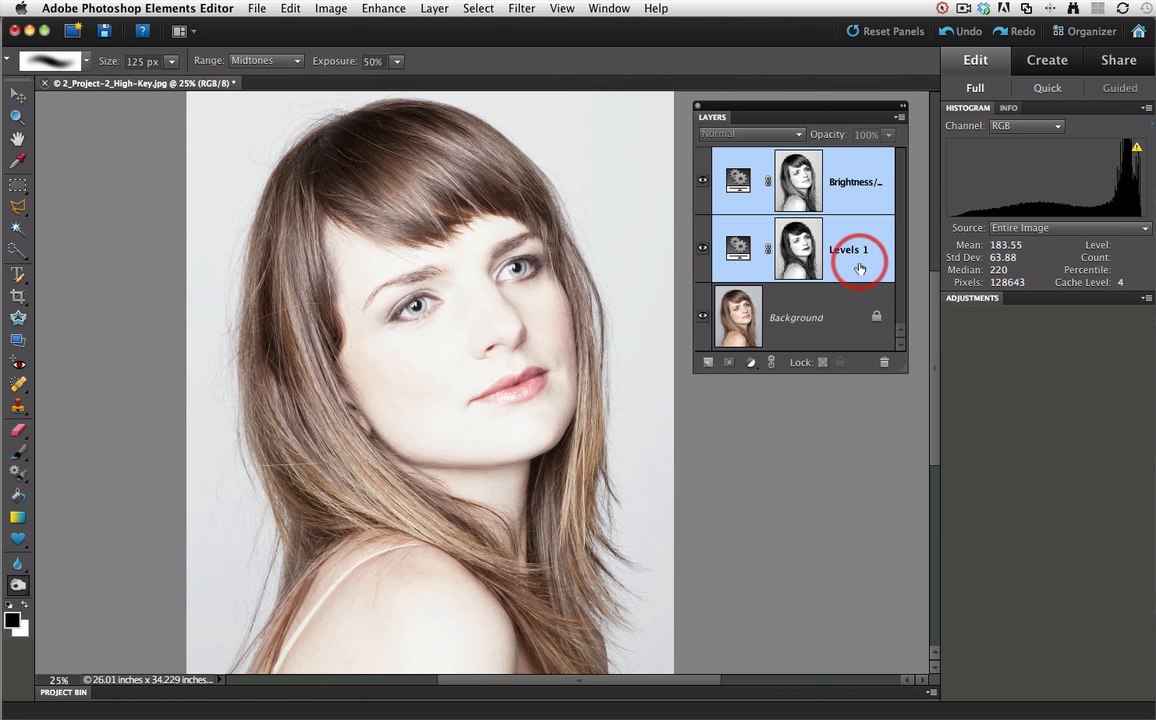
drag(868, 268, 884, 360)
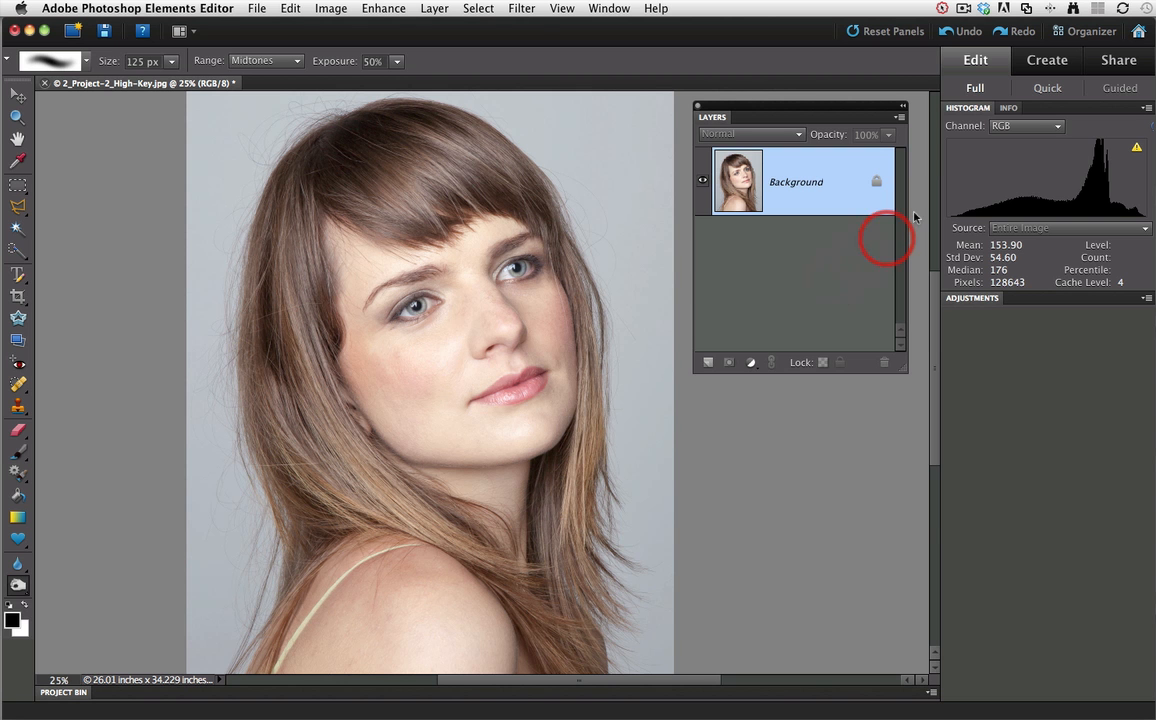
click(961, 113)
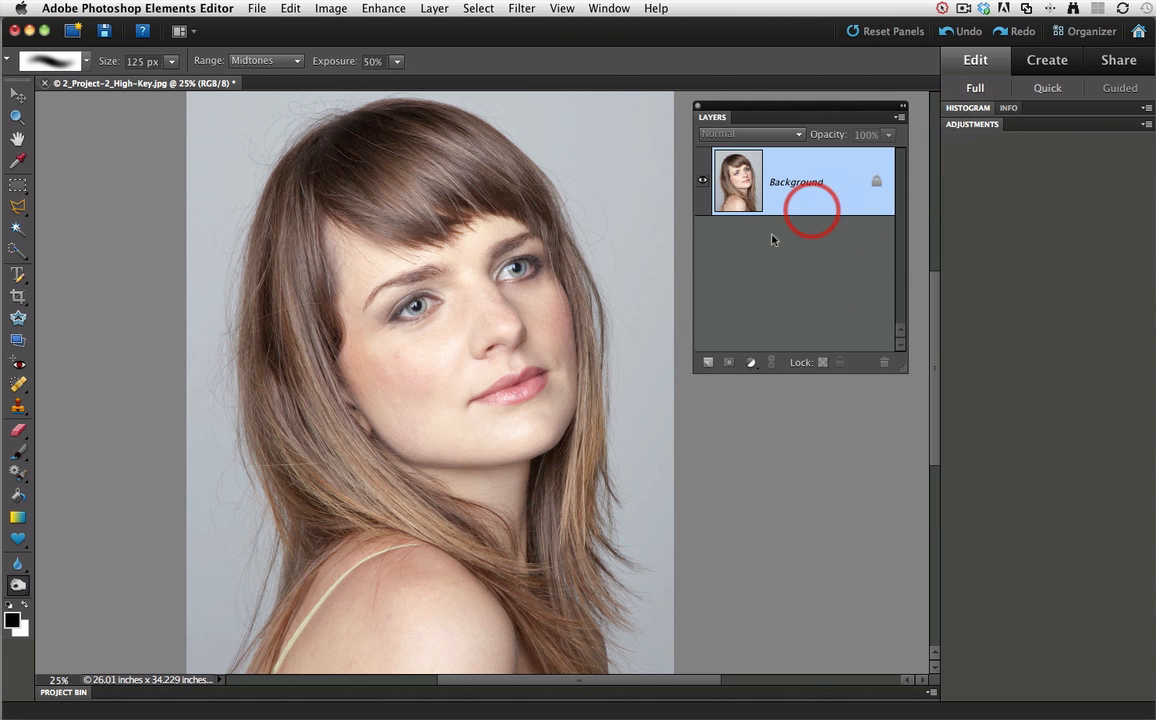
- Select the entire Background photo and copy it to the clipboard
click(479, 10)
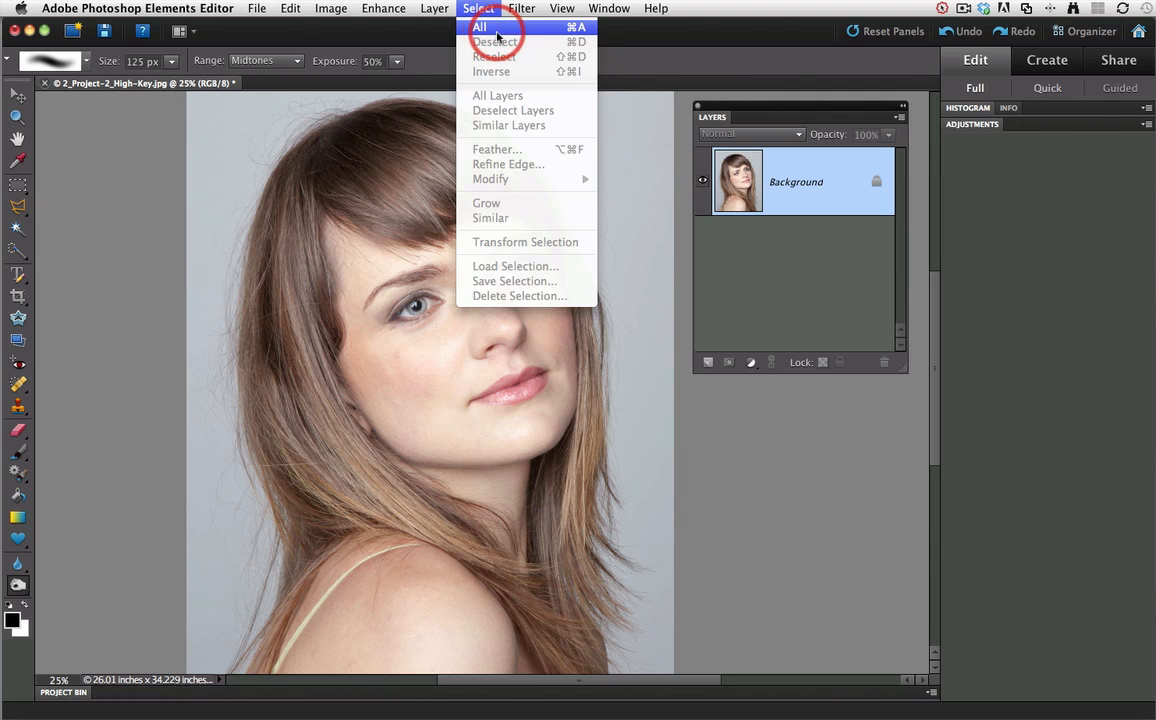
click(497, 37)
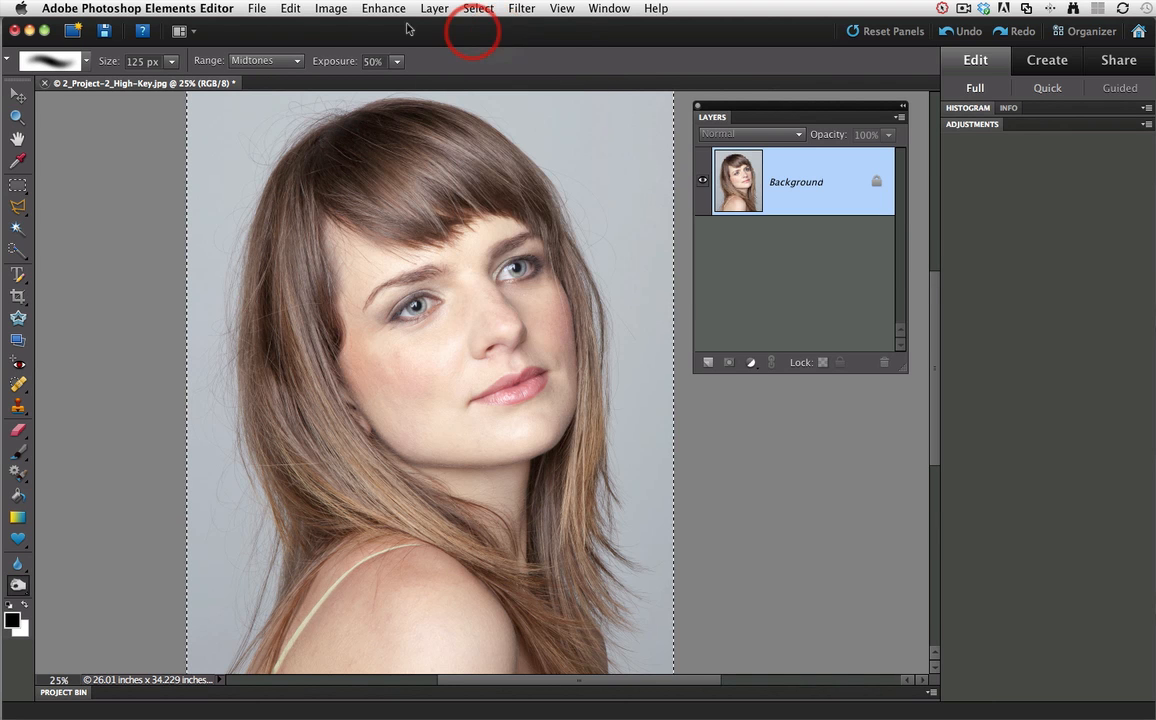
click(290, 9)
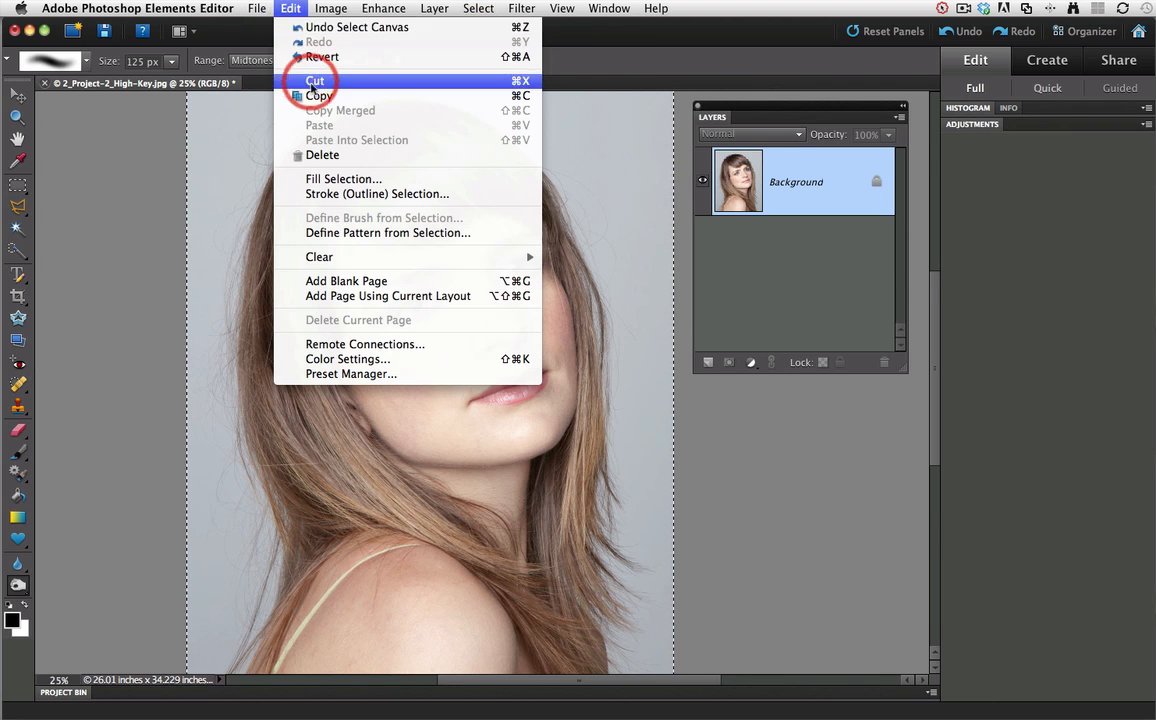
click(310, 95)
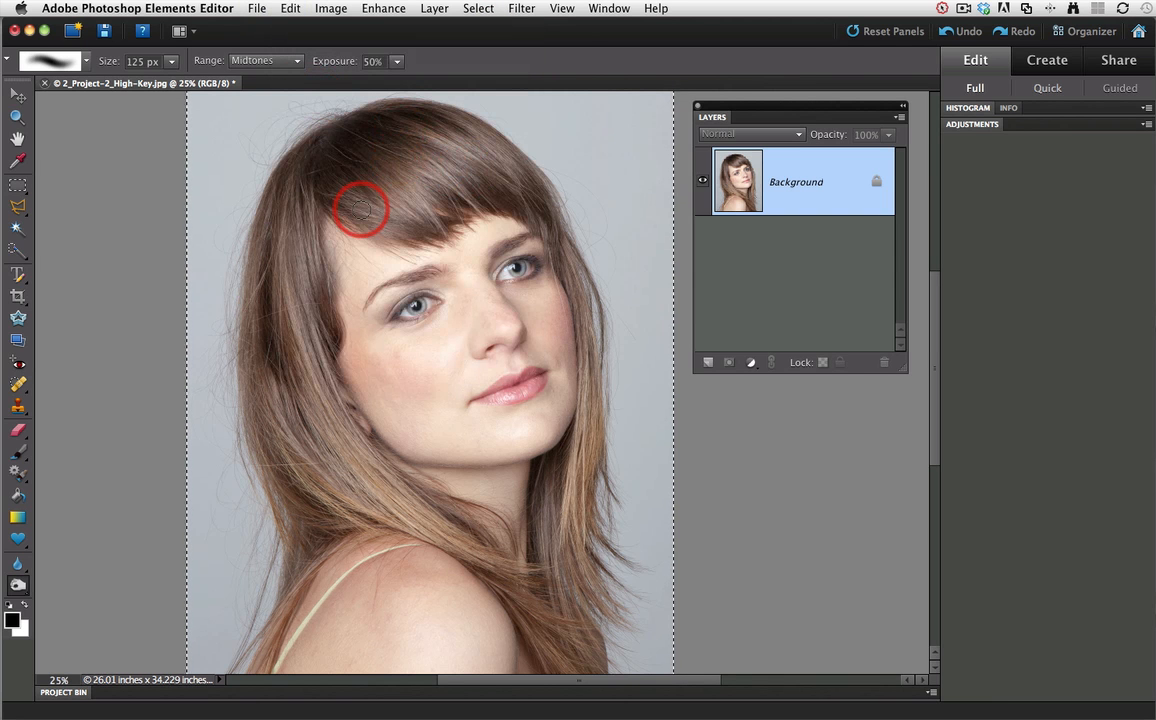
click(587, 230)
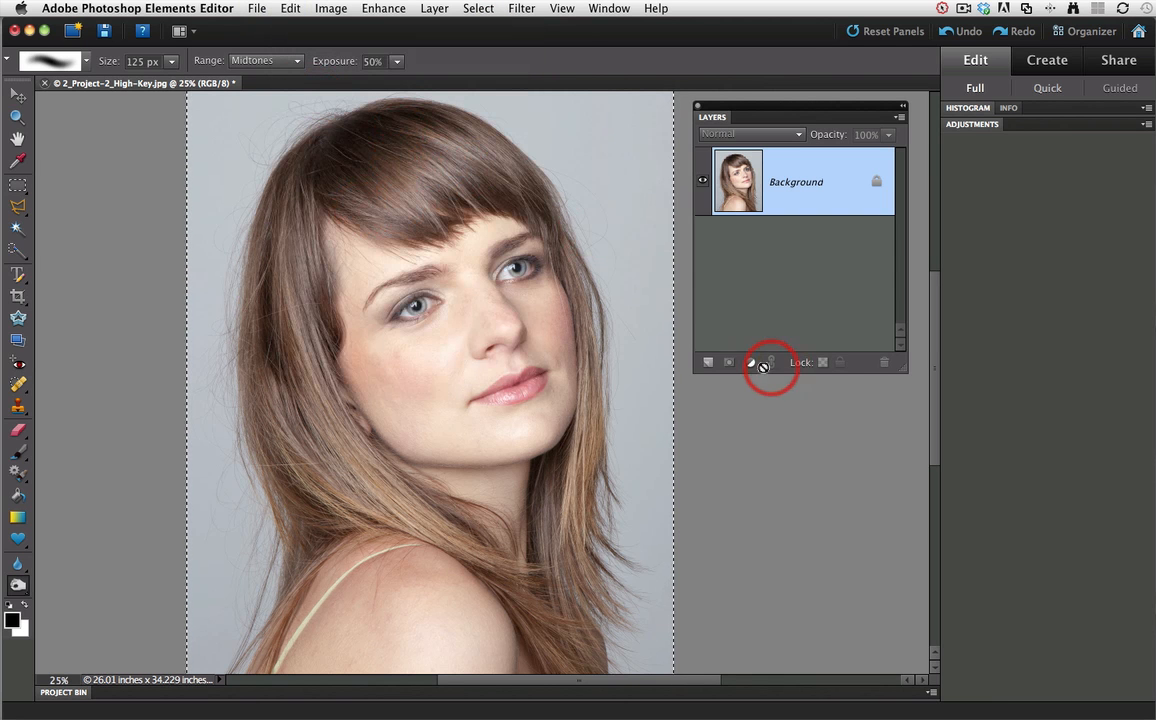
- Add a Levels adjustment layer above the Background and display its white layer mask on the canvas
click(750, 362)
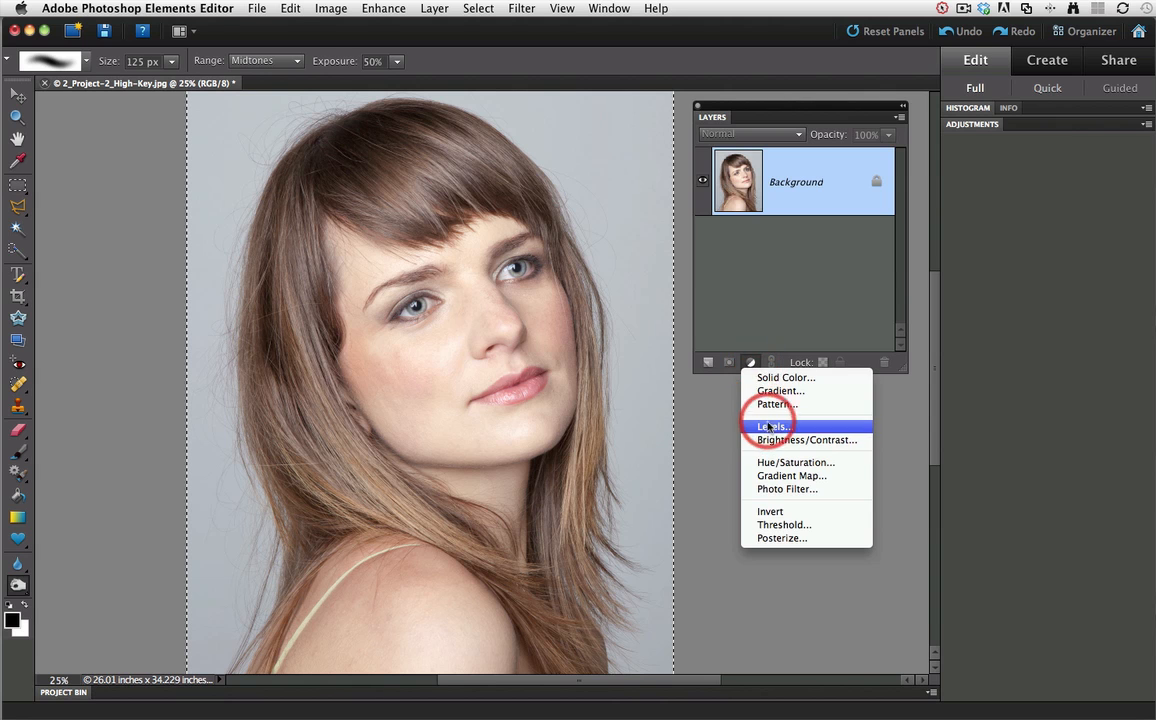
click(768, 428)
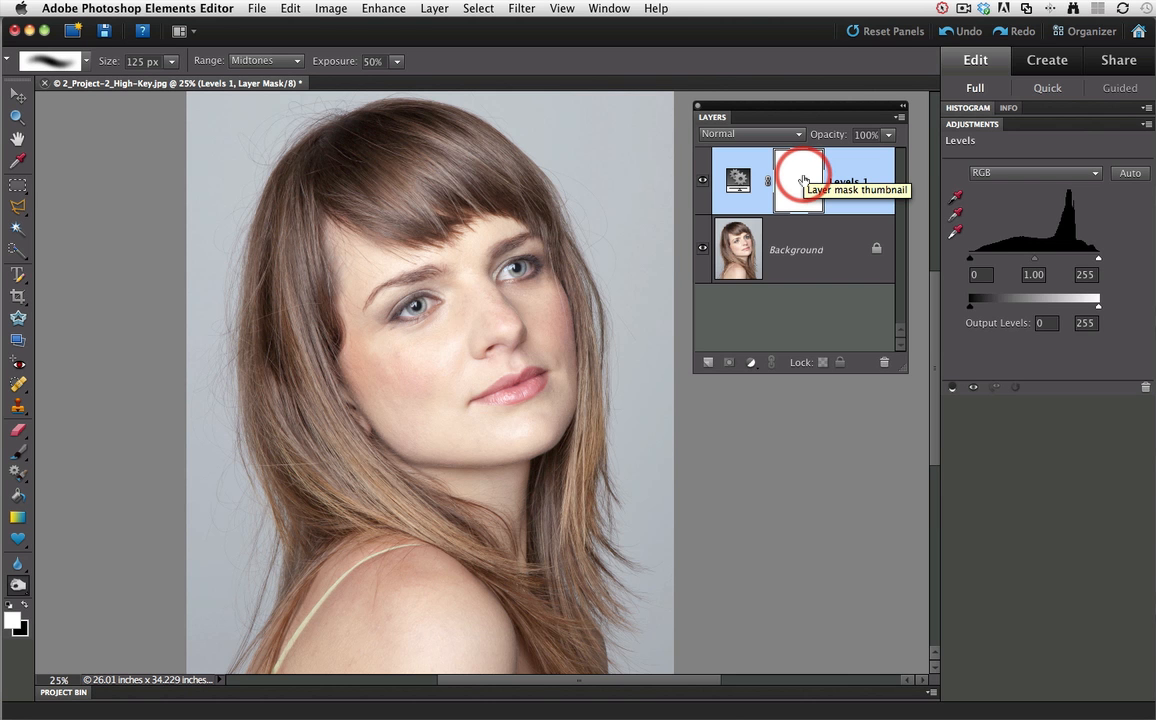
click(803, 179)
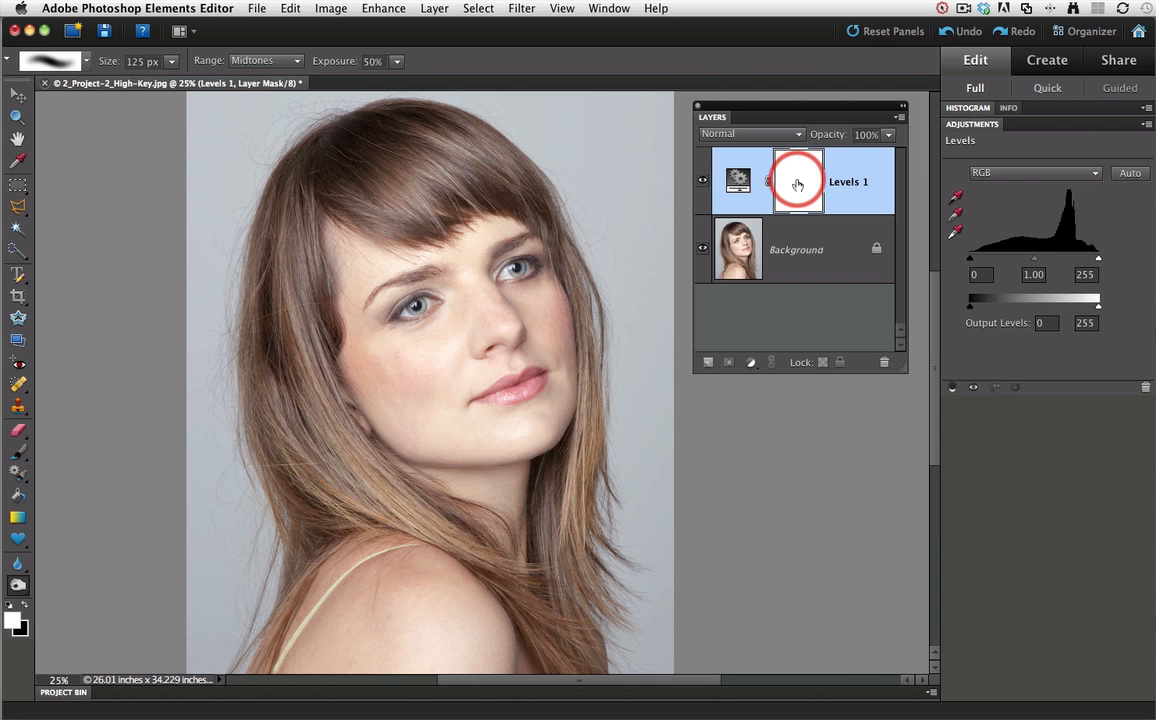
alt+click(797, 184)
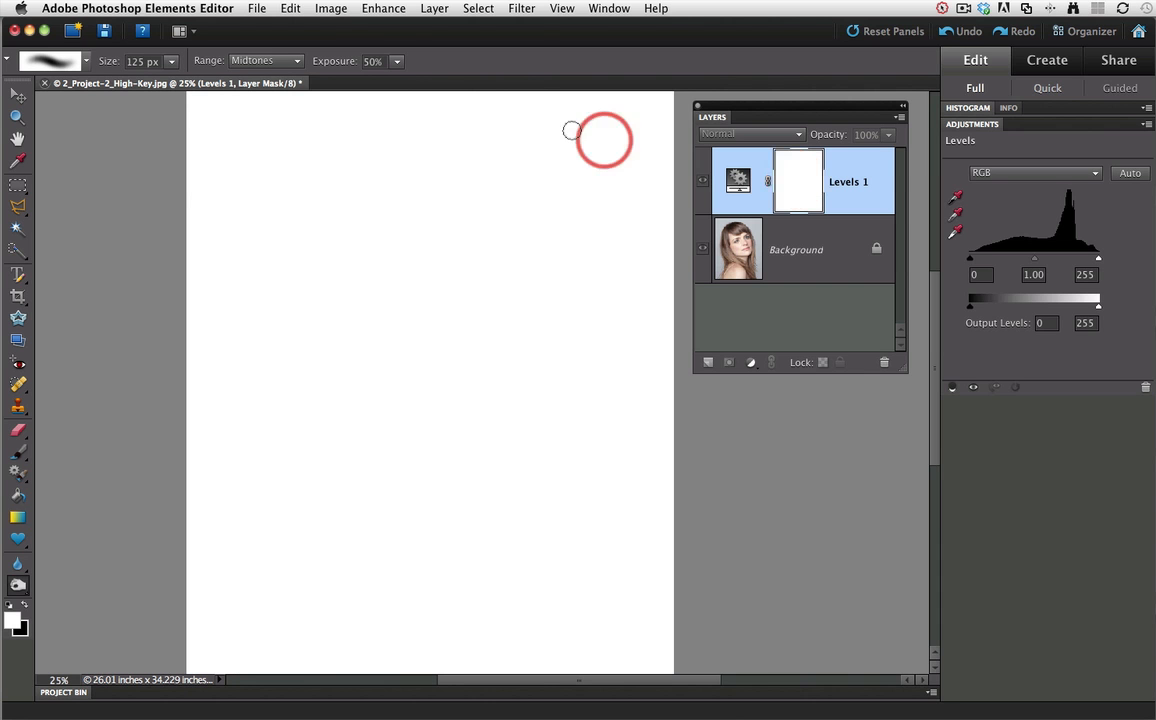
- Paste the copied photo into the Levels layer mask, clear the selection, and return to the normal image view
click(289, 10)
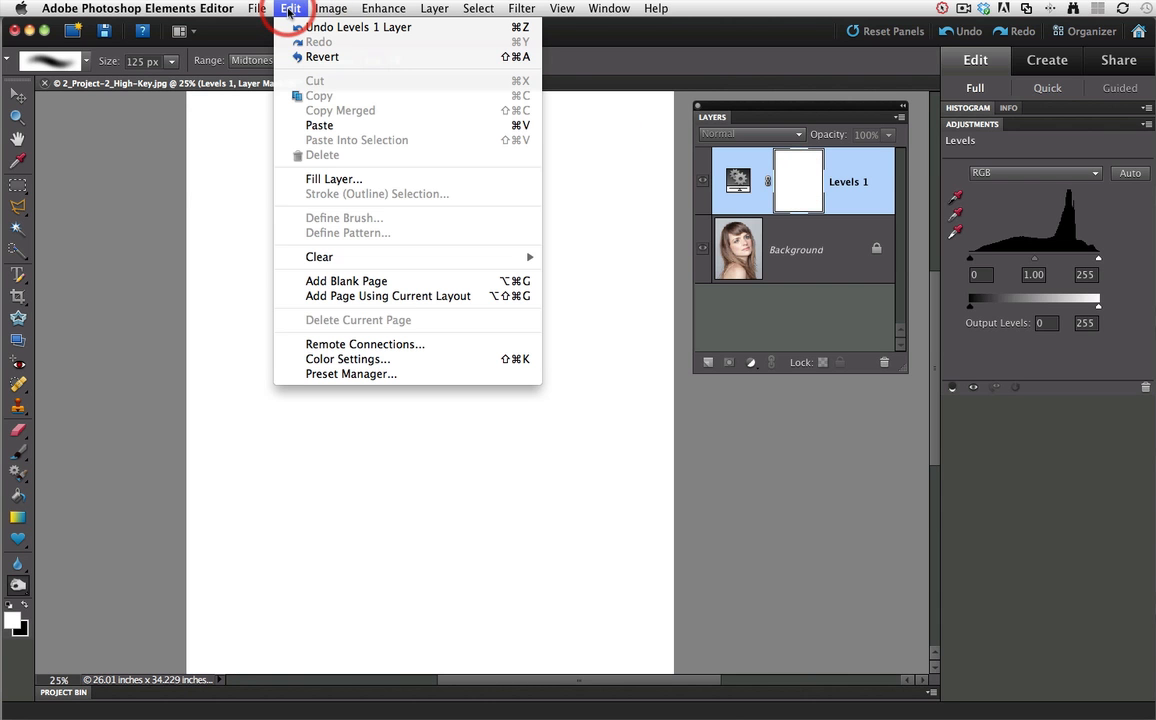
click(321, 126)
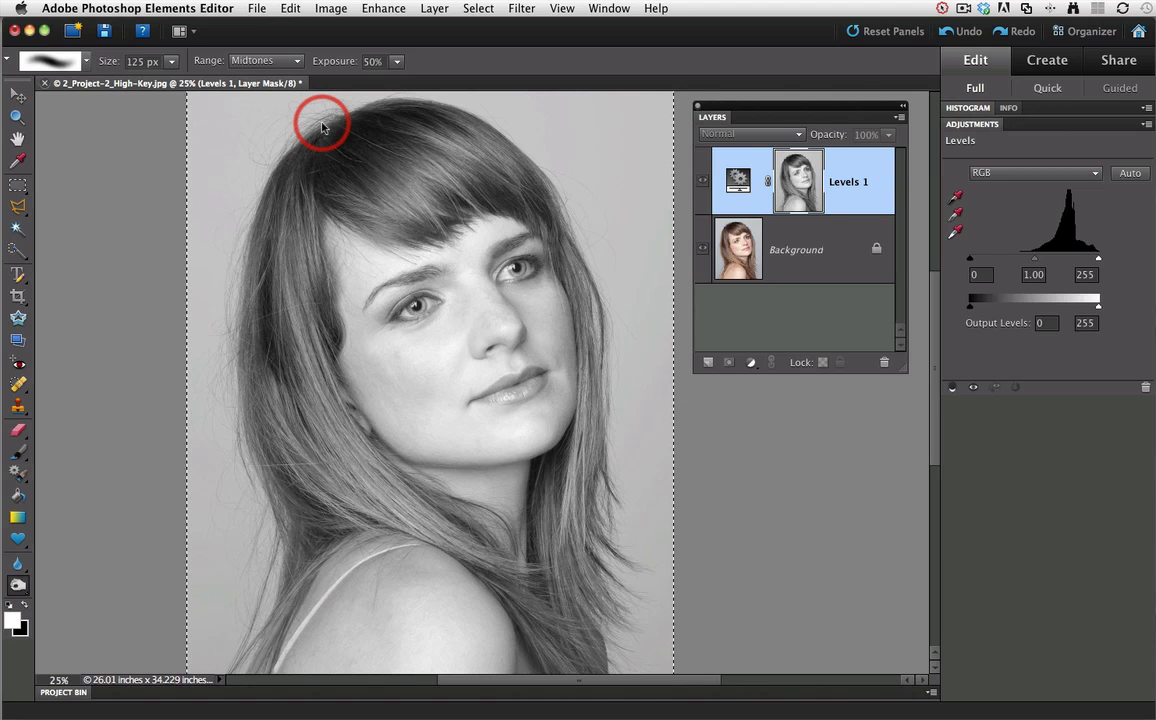
mouse_move(321, 126)
mouse_down()
mouse_move(393, 128)
mouse_move(304, 113)
mouse_move(296, 270)
mouse_move(304, 237)
mouse_move(431, 145)
mouse_up()
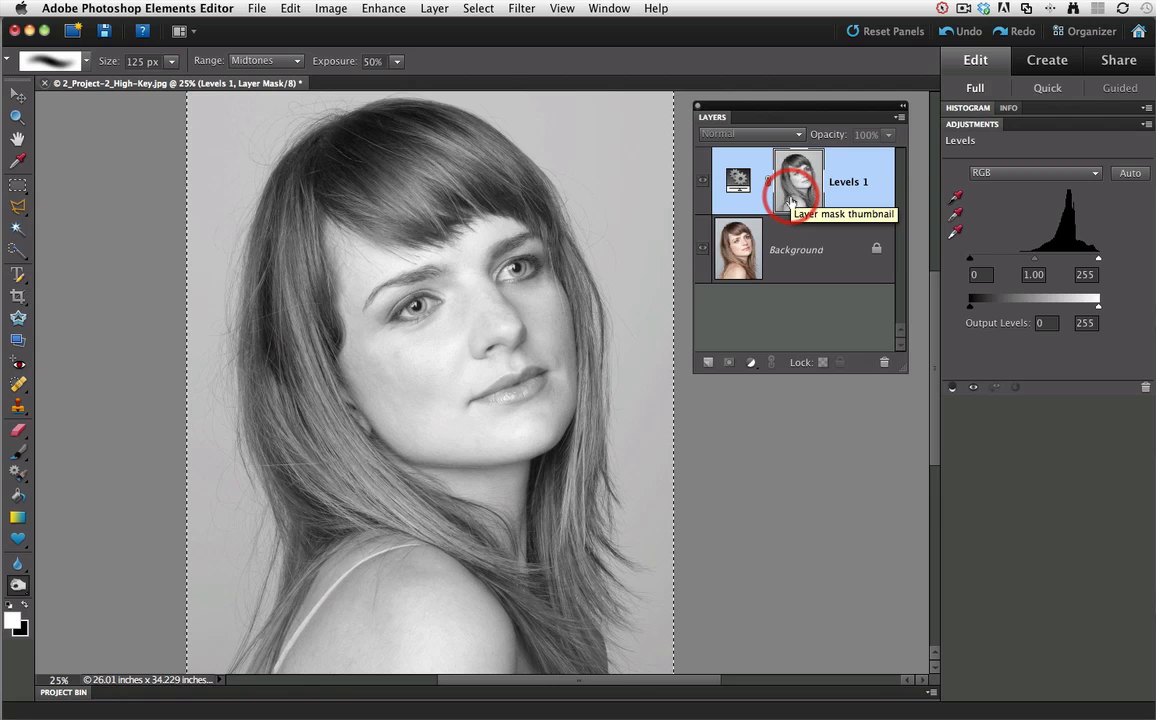
click(479, 9)
click(482, 41)
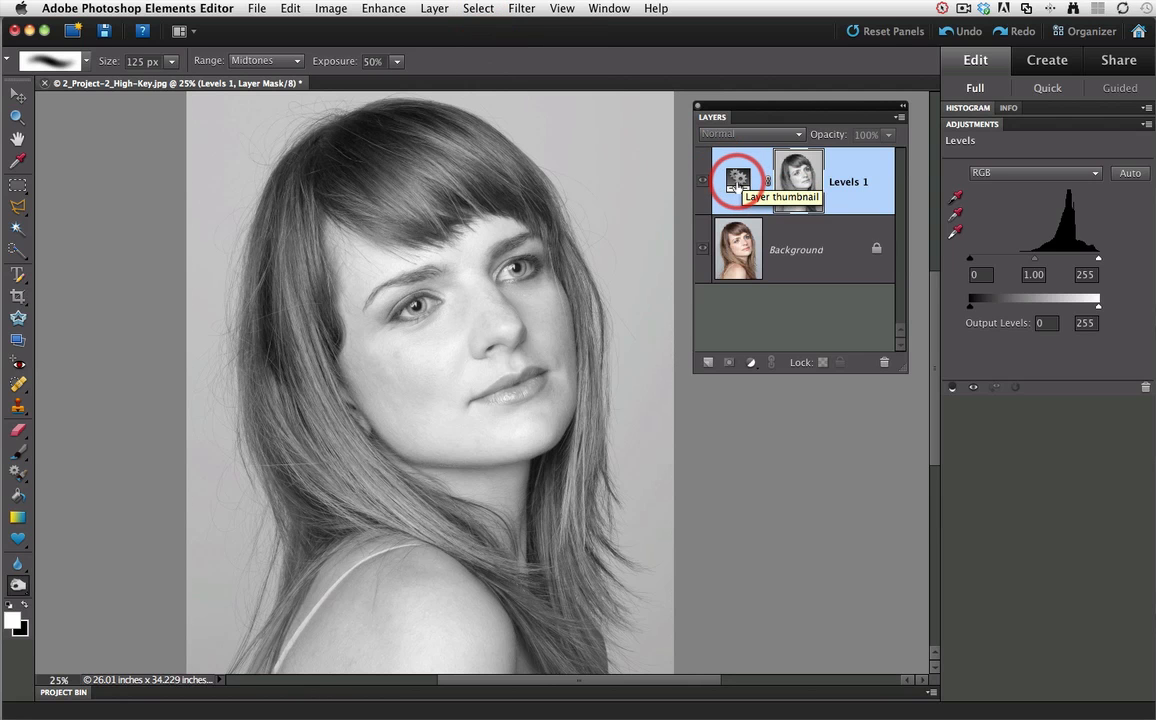
click(737, 183)
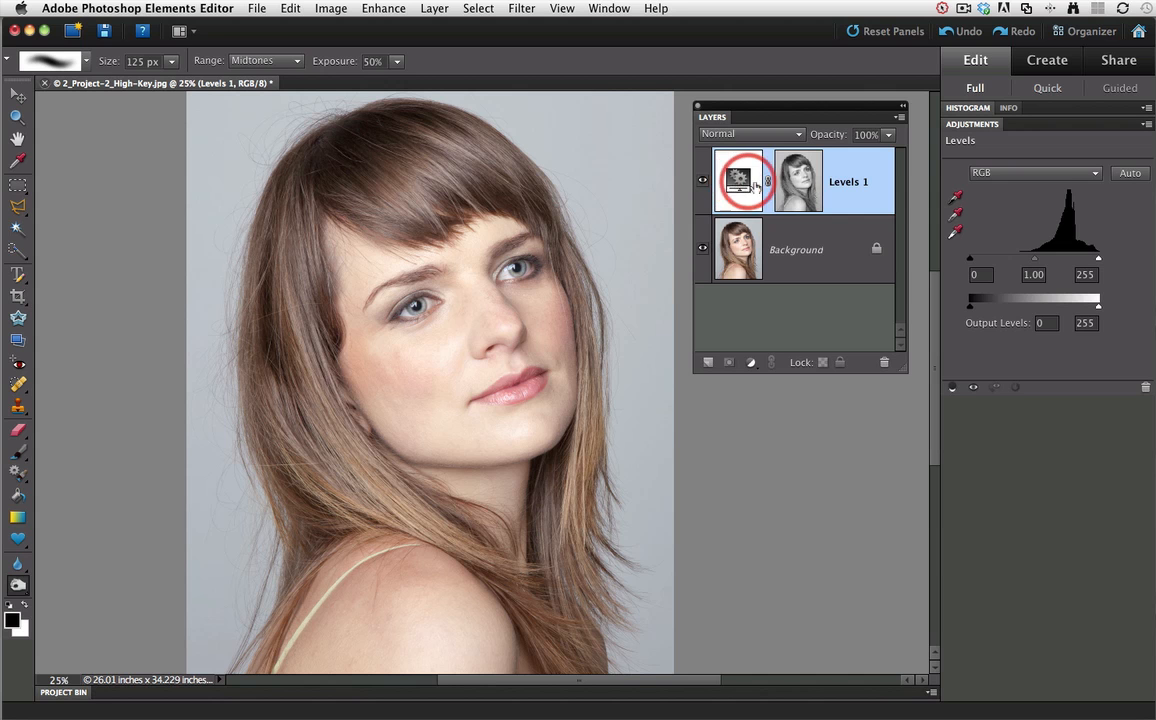
- Display the grayscale mask of the Levels layer on the canvas once more and switch back to the colour image
click(795, 188)
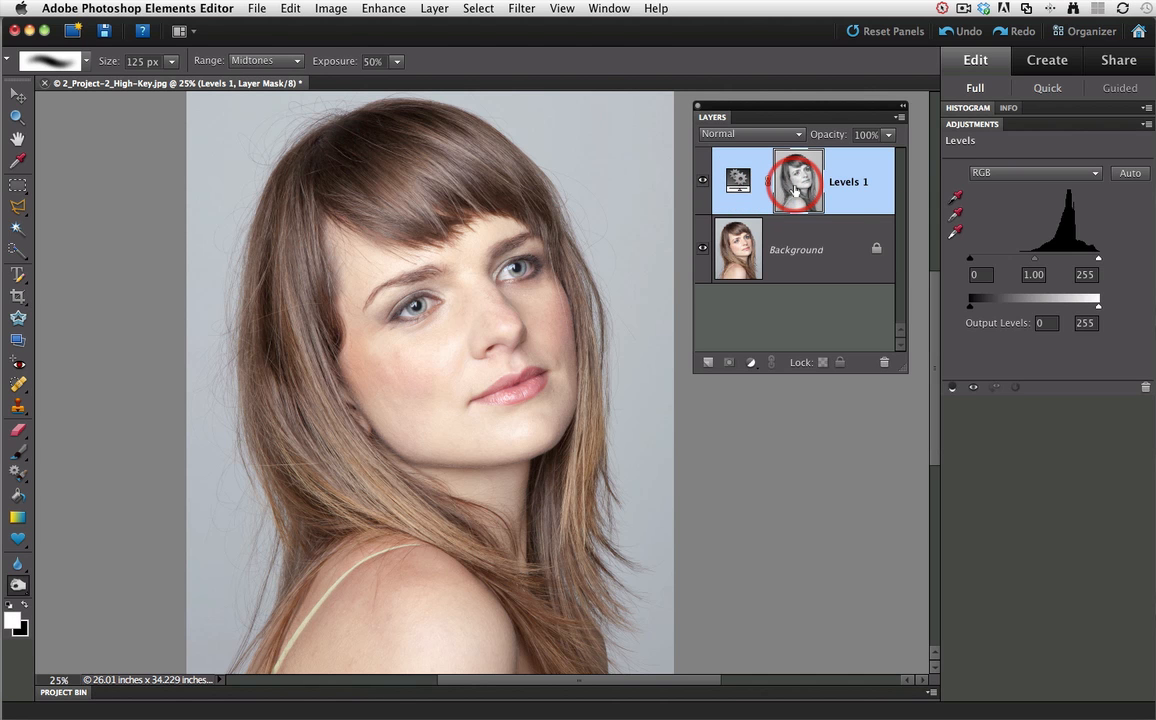
alt+click(795, 188)
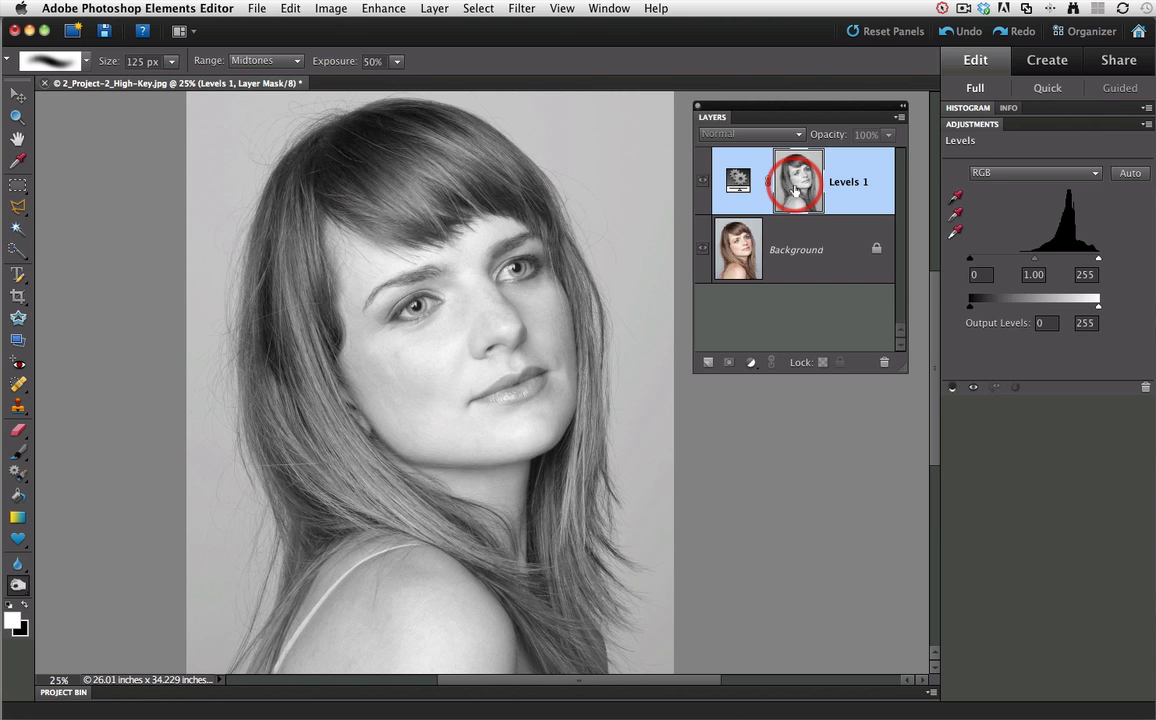
click(738, 181)
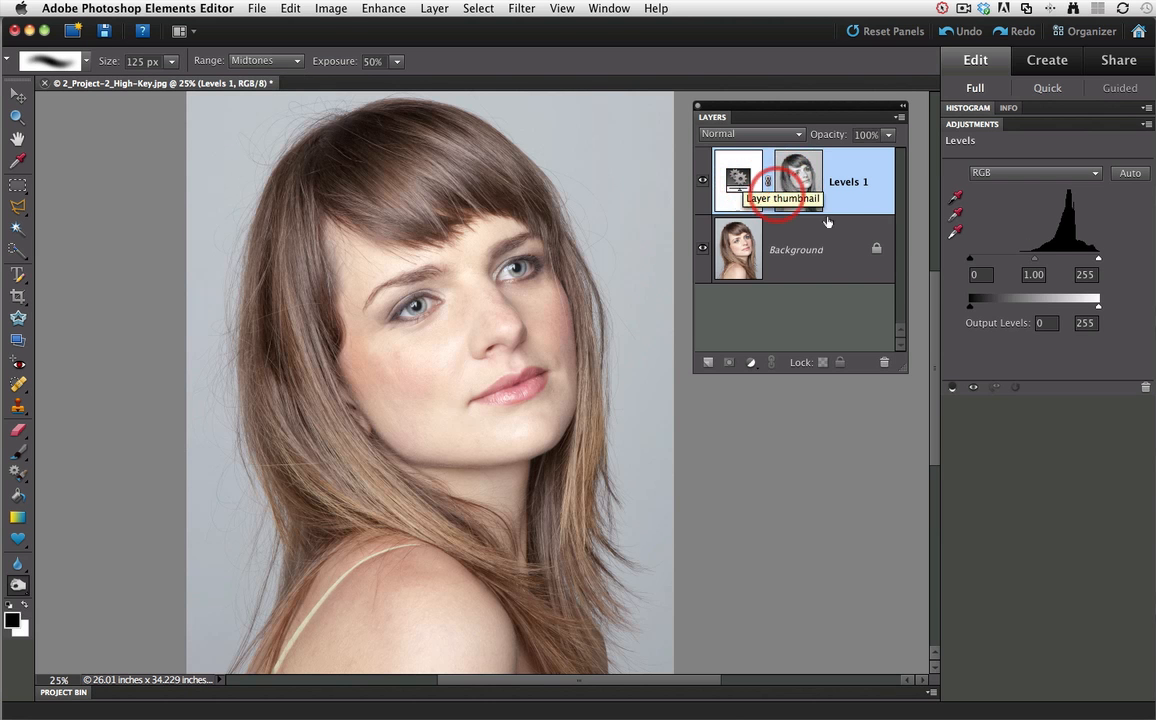
- Brighten the midtones of the Levels adjustment to 3.03
click(1035, 260)
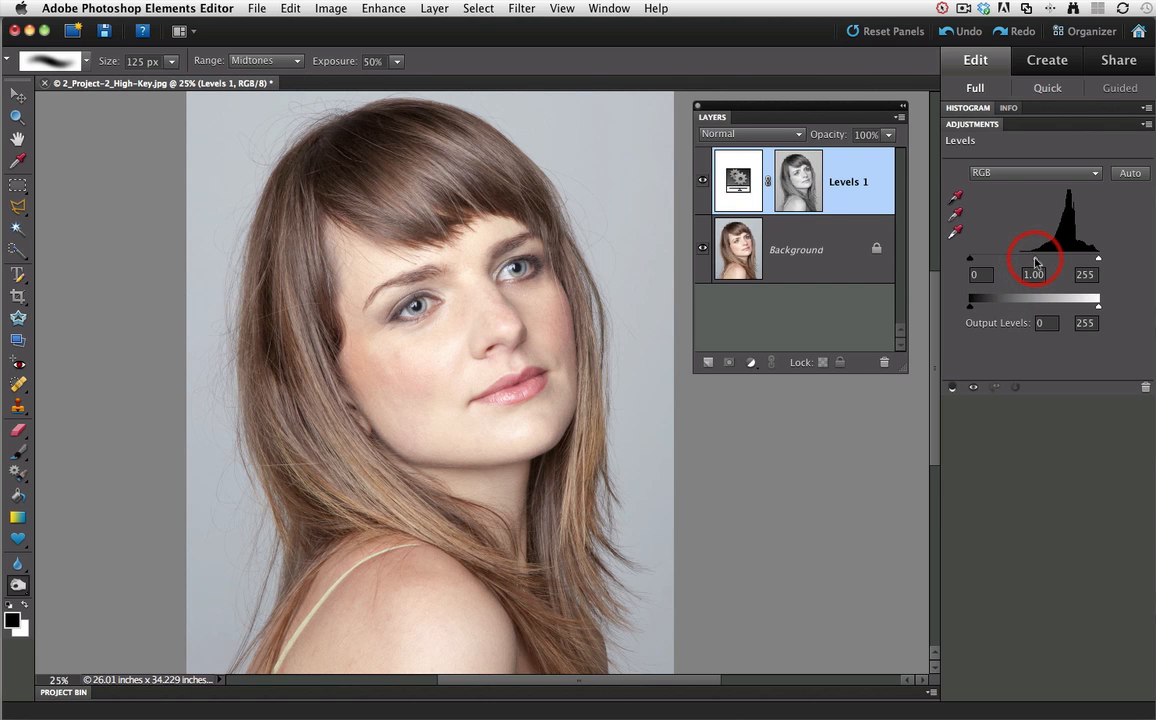
drag(1035, 262, 985, 262)
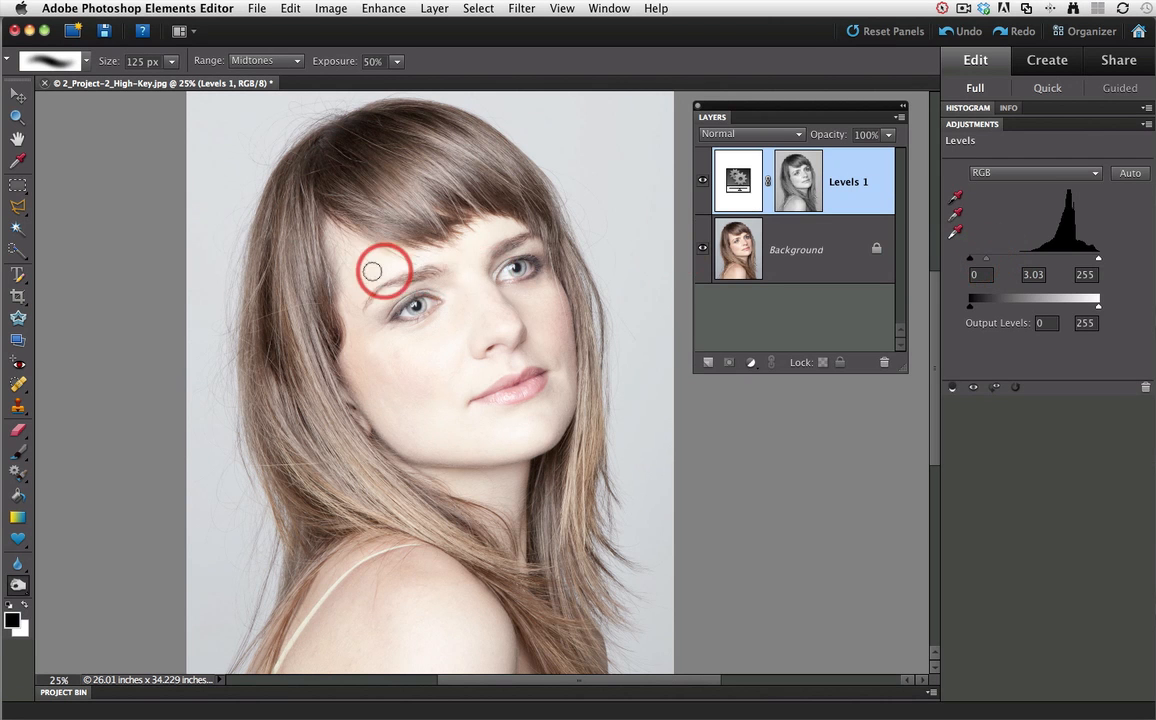
mouse_move(439, 353)
mouse_down()
mouse_move(459, 330)
mouse_move(482, 347)
mouse_up()
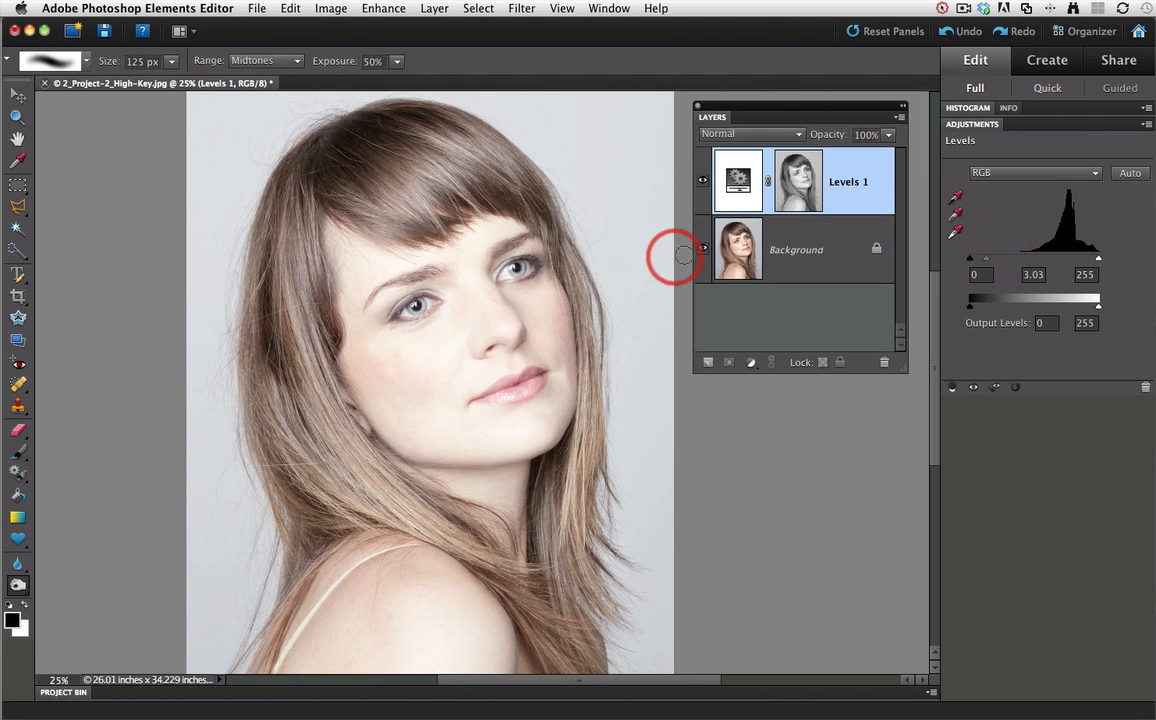
- Temporarily disable the Levels layer mask to compare the image without it, and enable the mask again
click(791, 186)
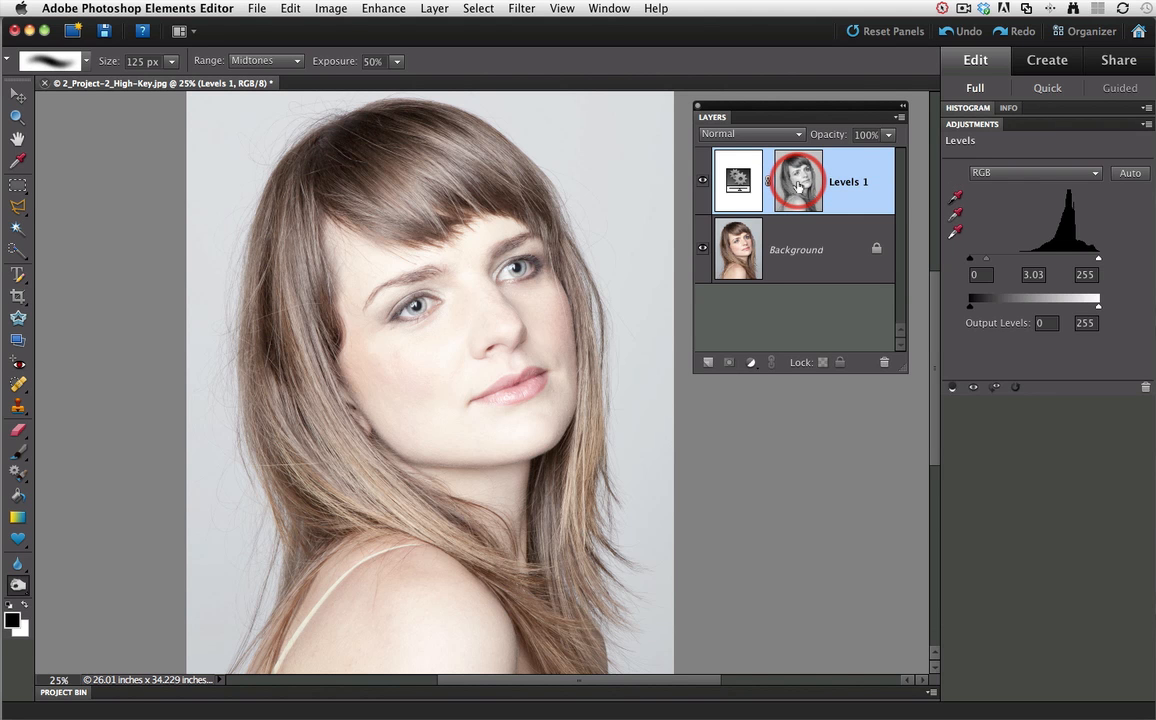
shift+click(798, 185)
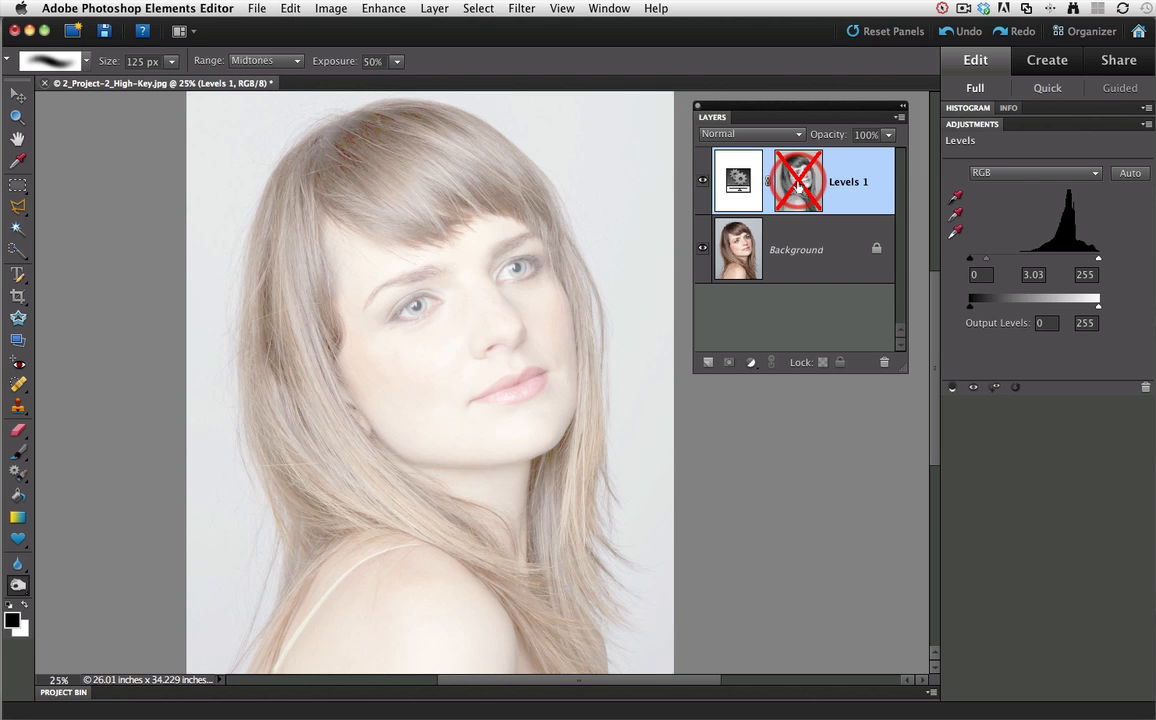
shift+click(798, 185)
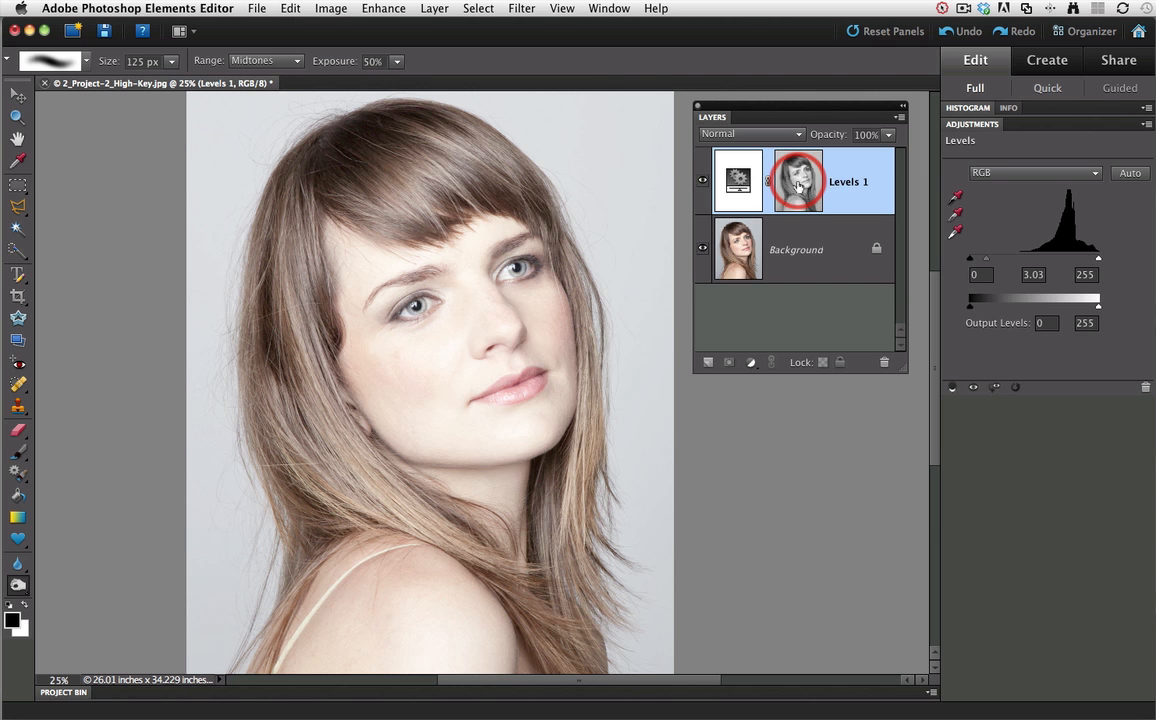
- Display the Levels 1 layer mask and apply Brightness/Contrast to it with Brightness 19 and Contrast 75
alt+click(798, 185)
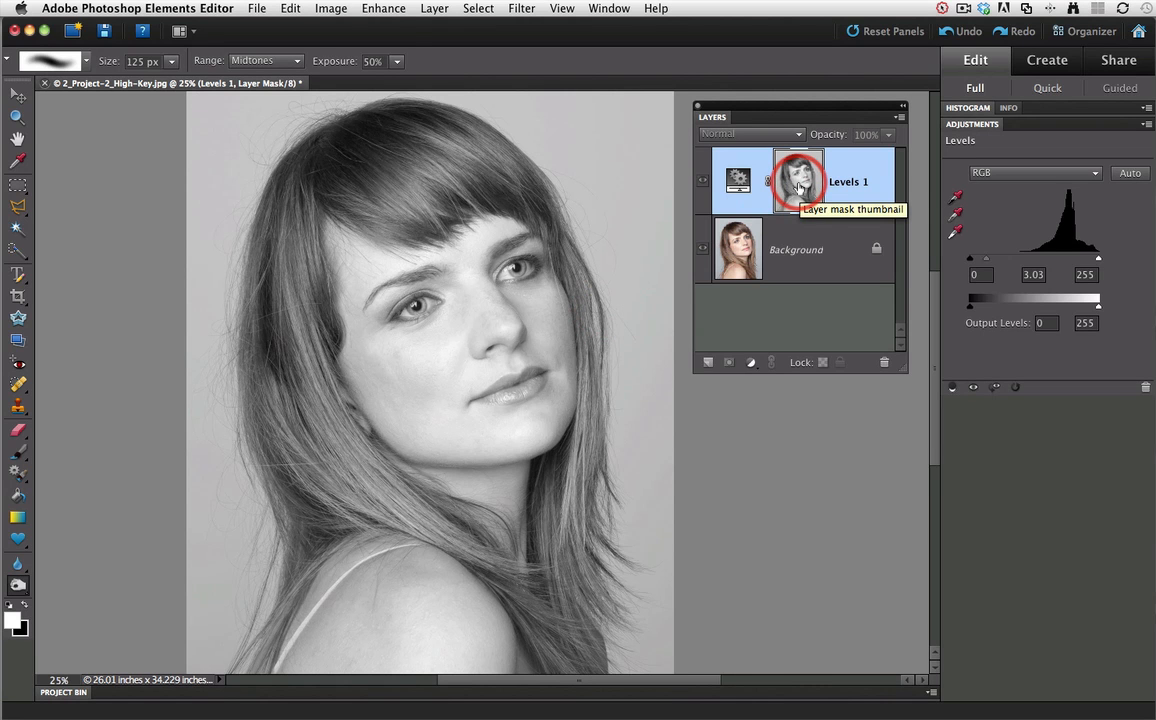
click(388, 10)
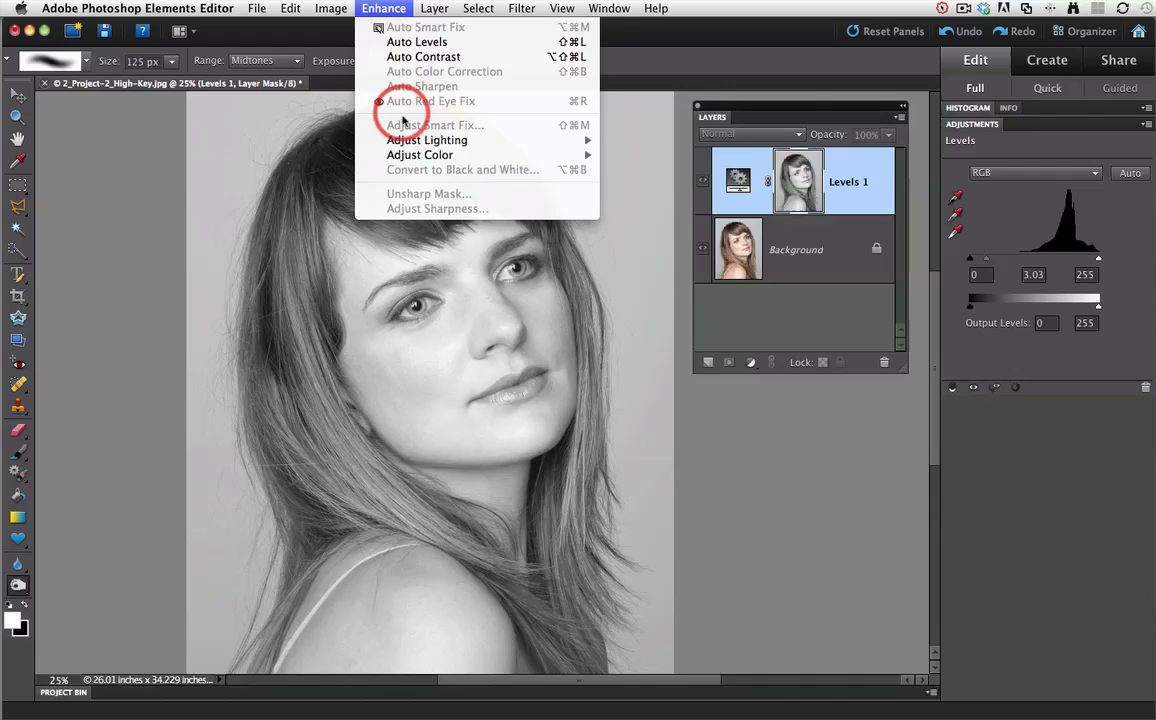
mouse_move(410, 143)
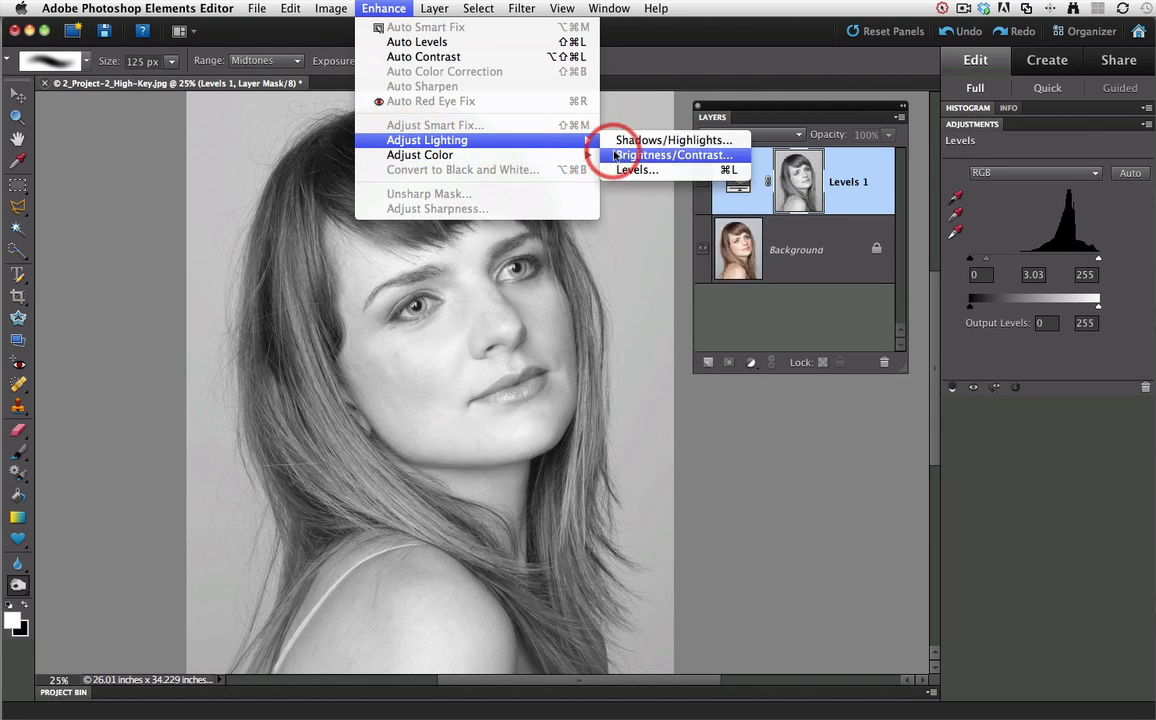
click(628, 157)
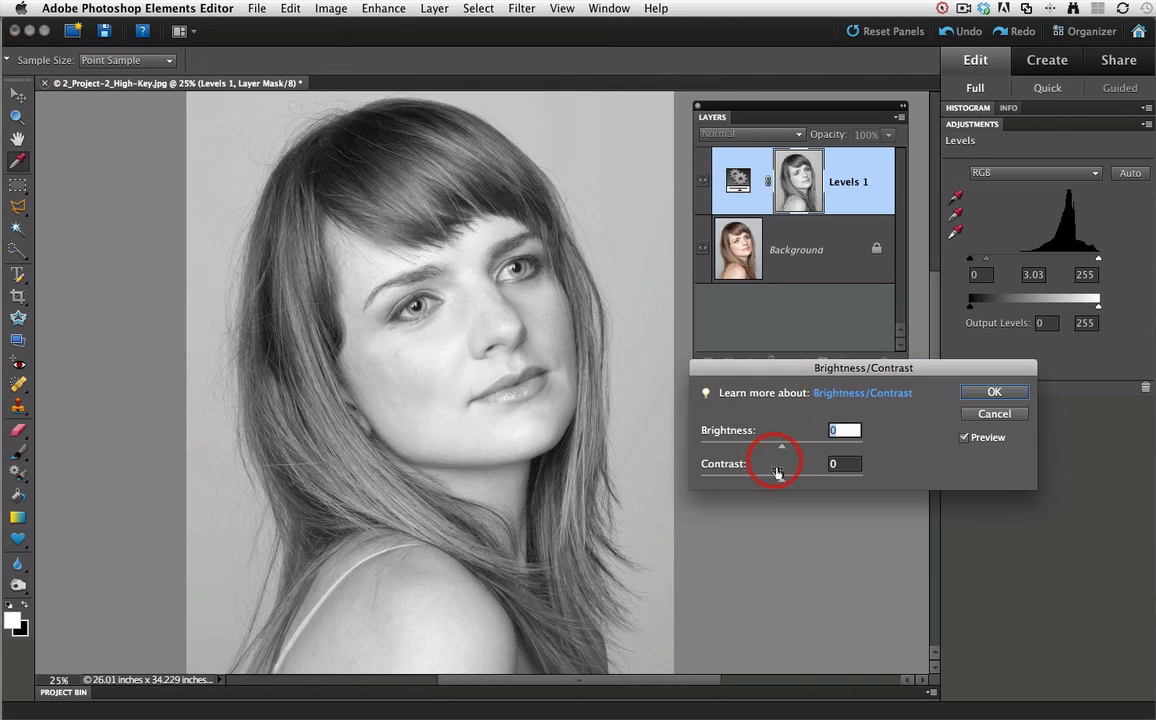
drag(782, 479, 842, 485)
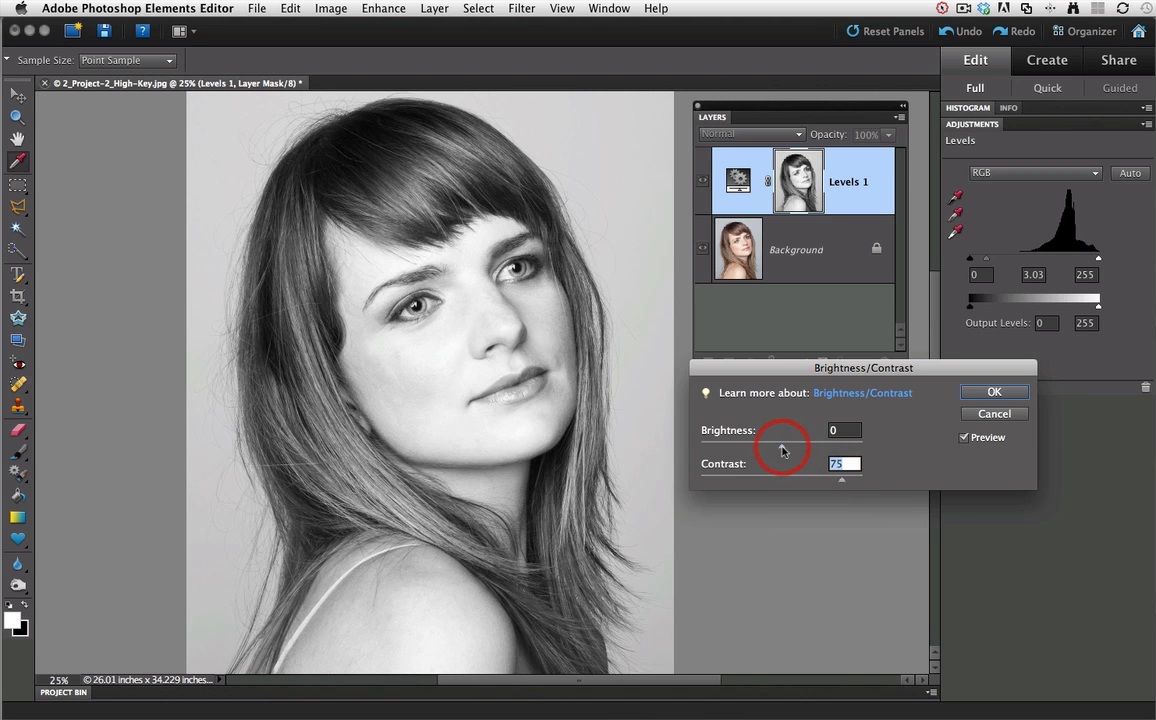
drag(782, 450, 789, 451)
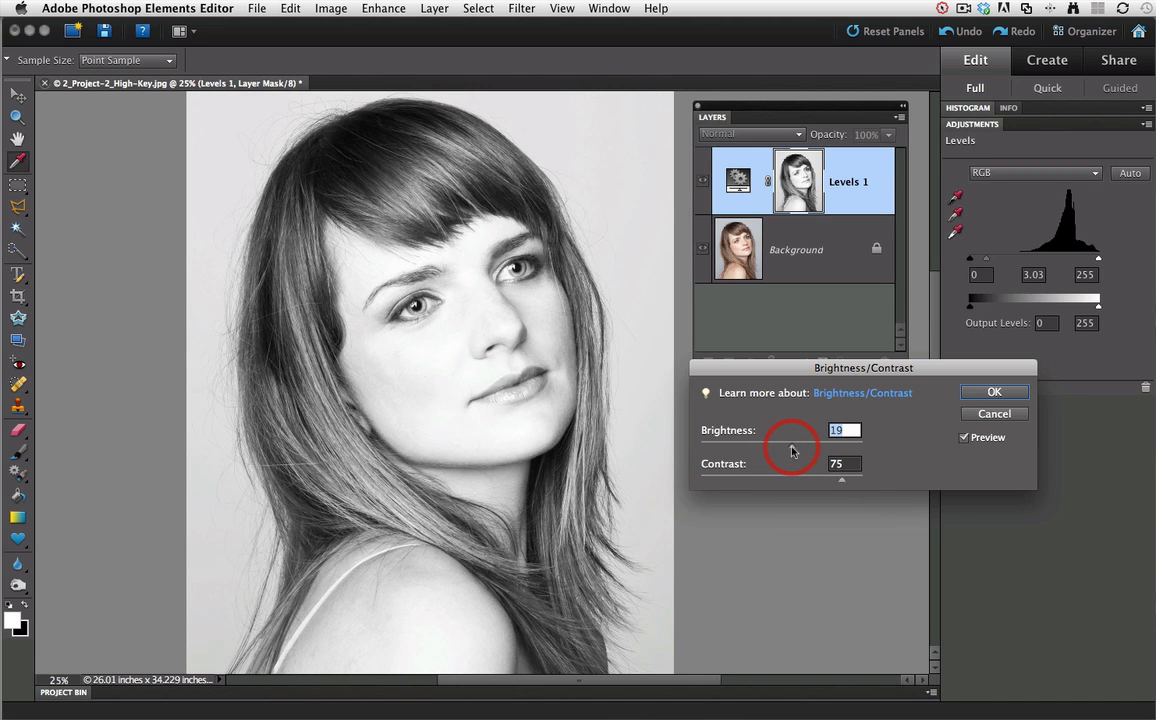
click(996, 393)
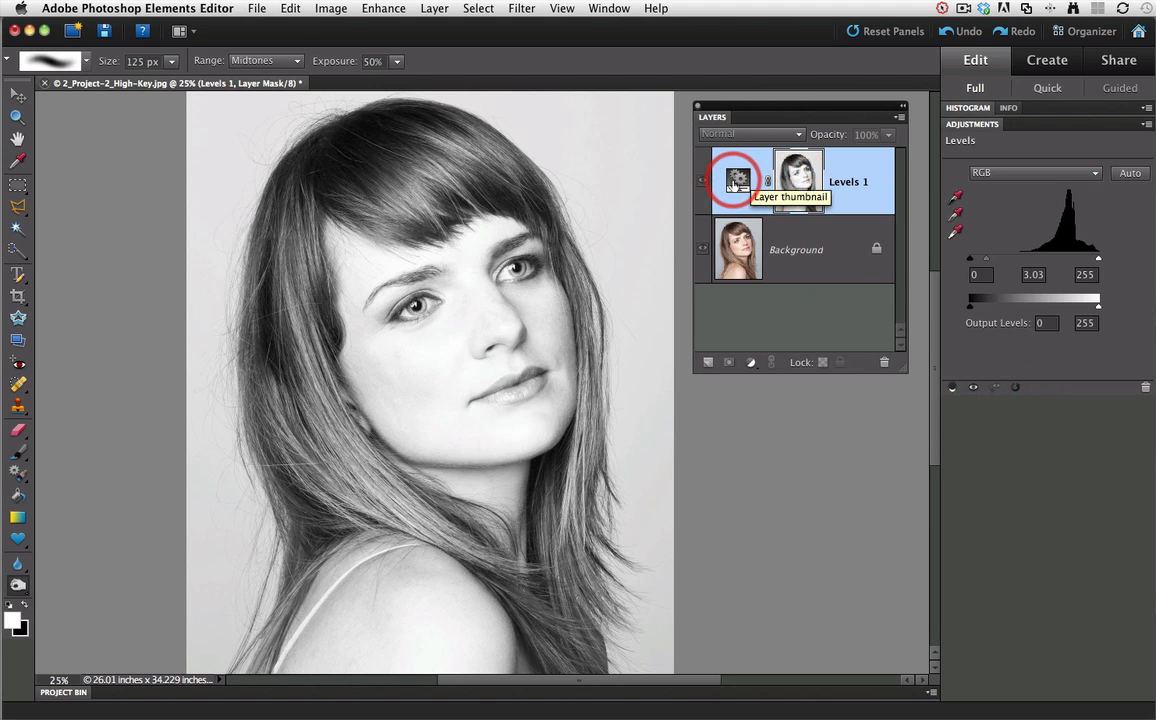
- Apply Levels to the mask with input black point 20 and white point 238, and return to the colour image
click(390, 10)
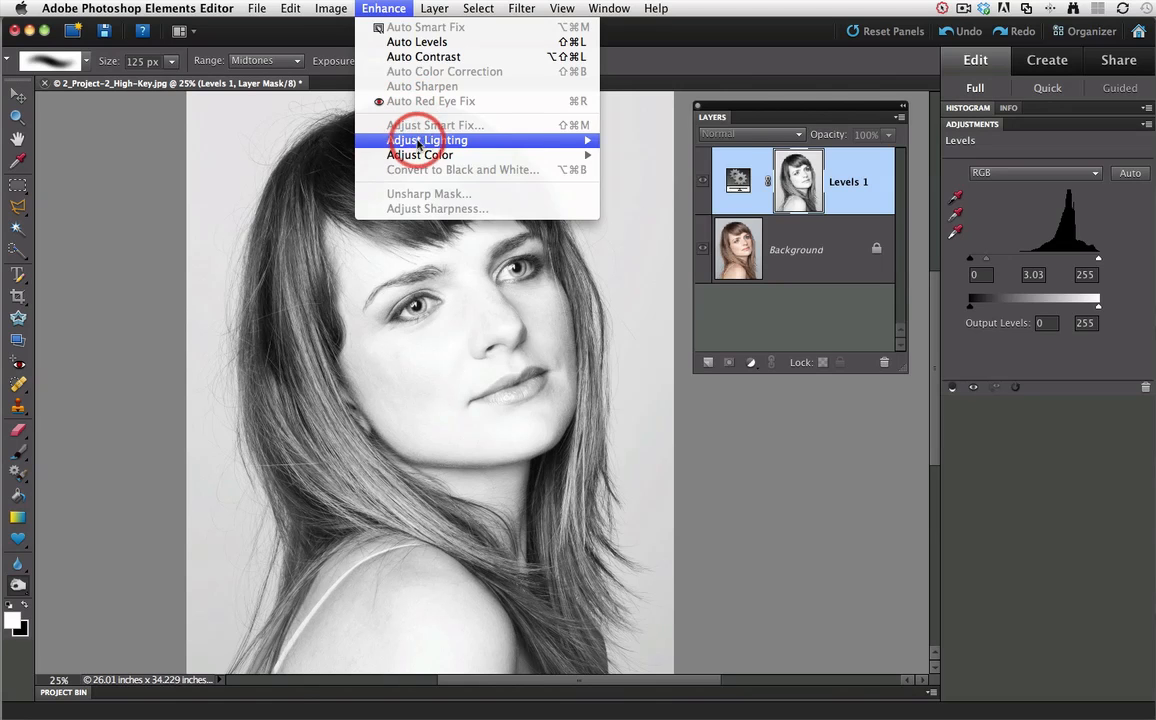
mouse_move(400, 142)
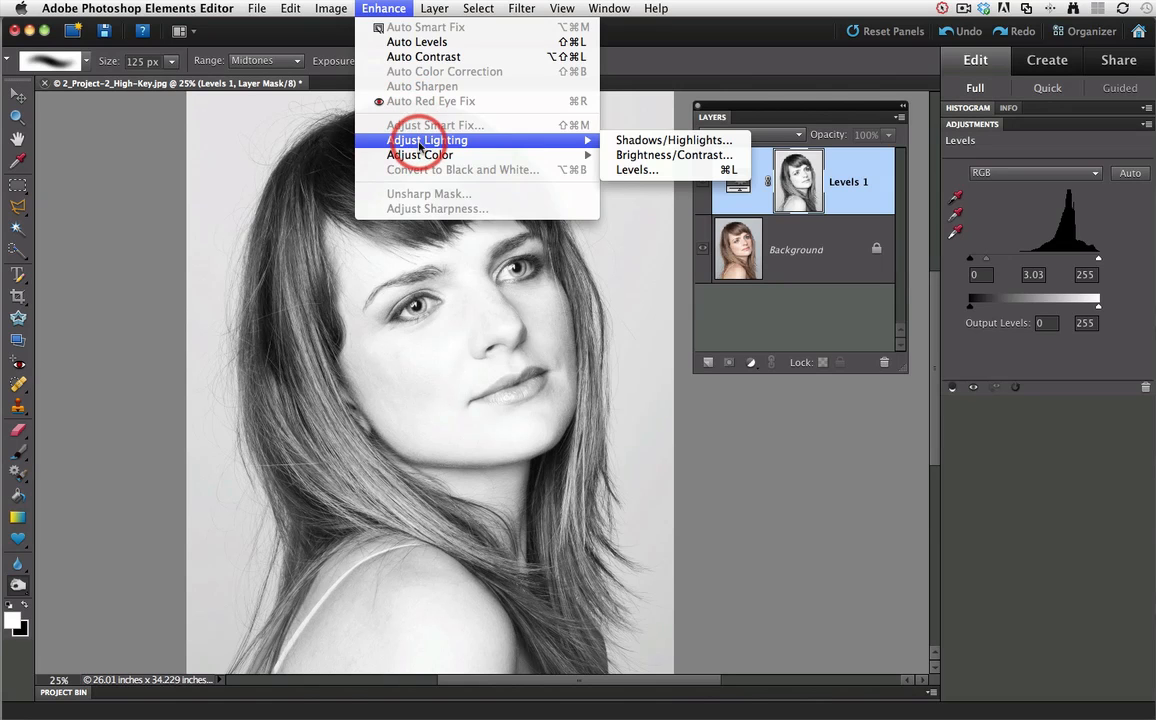
click(630, 170)
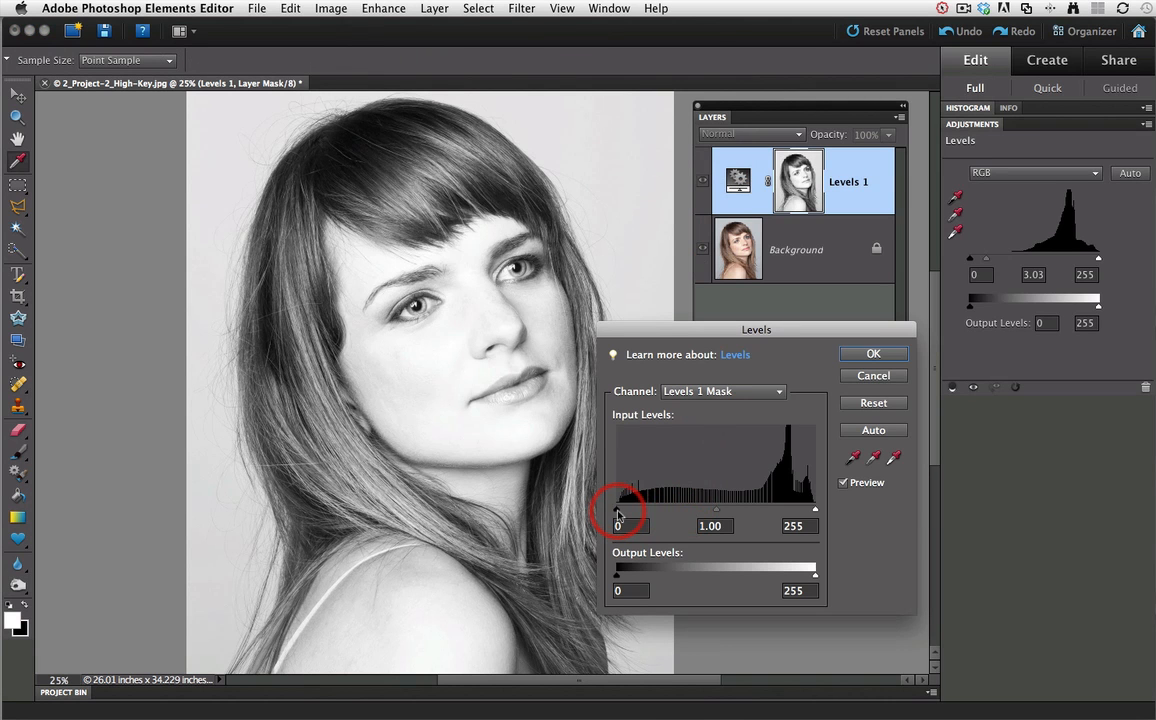
drag(619, 513, 628, 513)
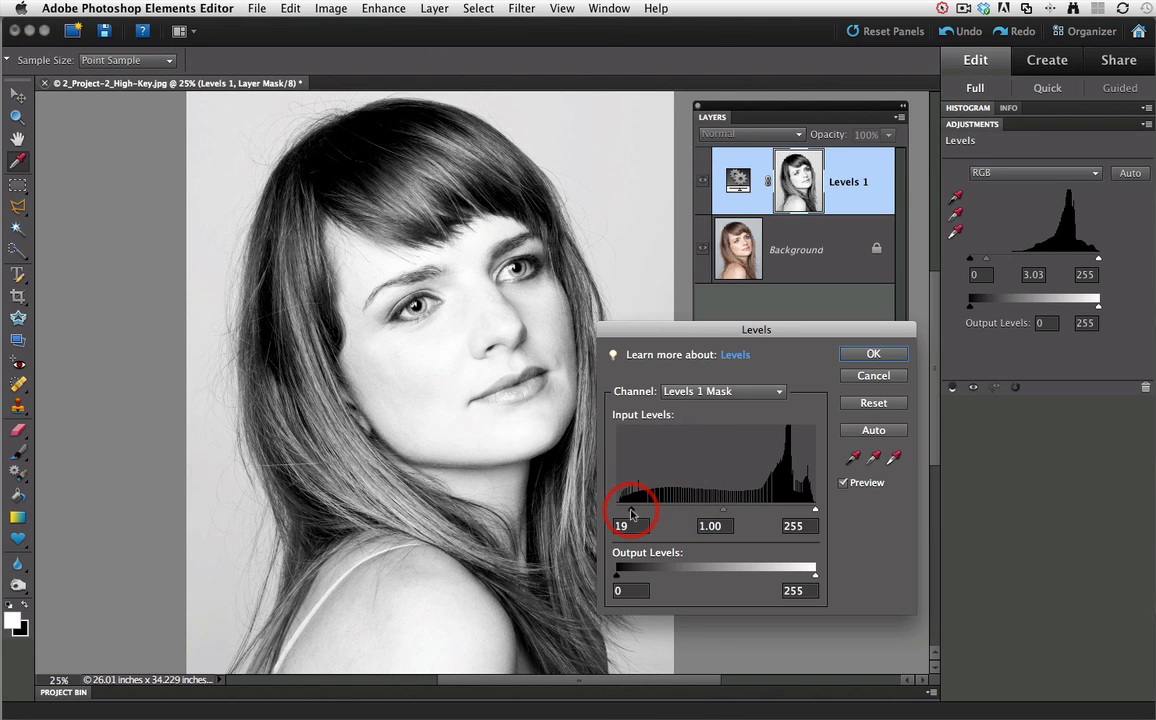
drag(631, 513, 631, 513)
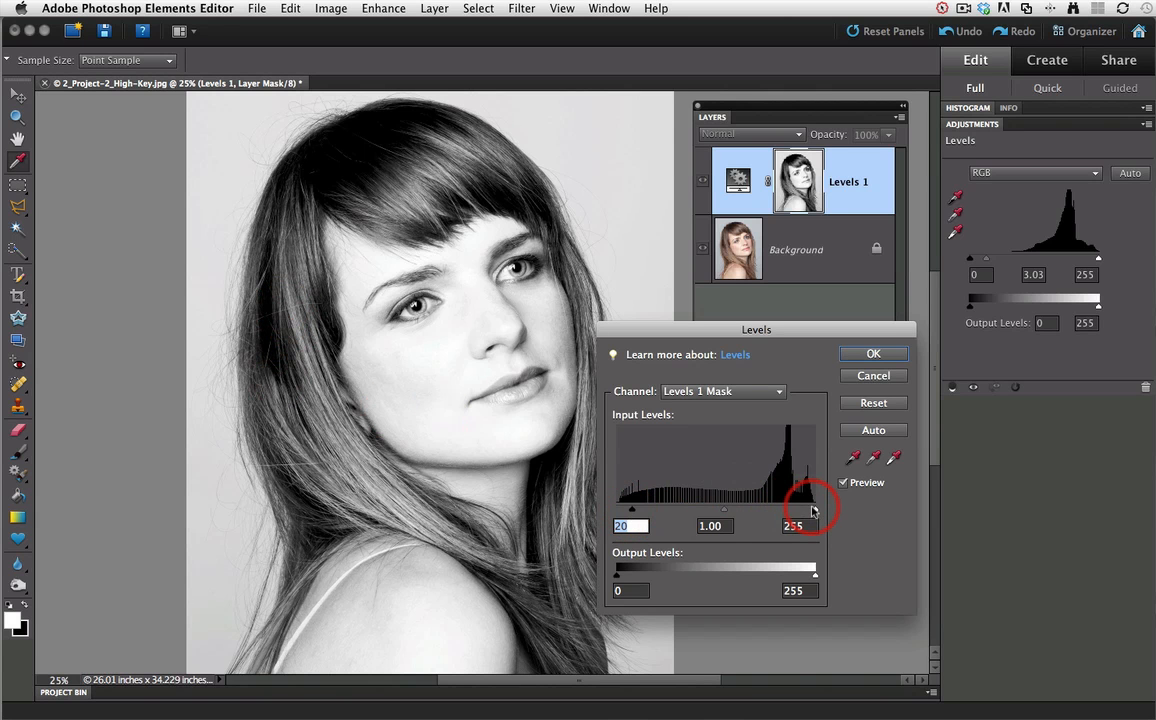
drag(816, 512, 803, 512)
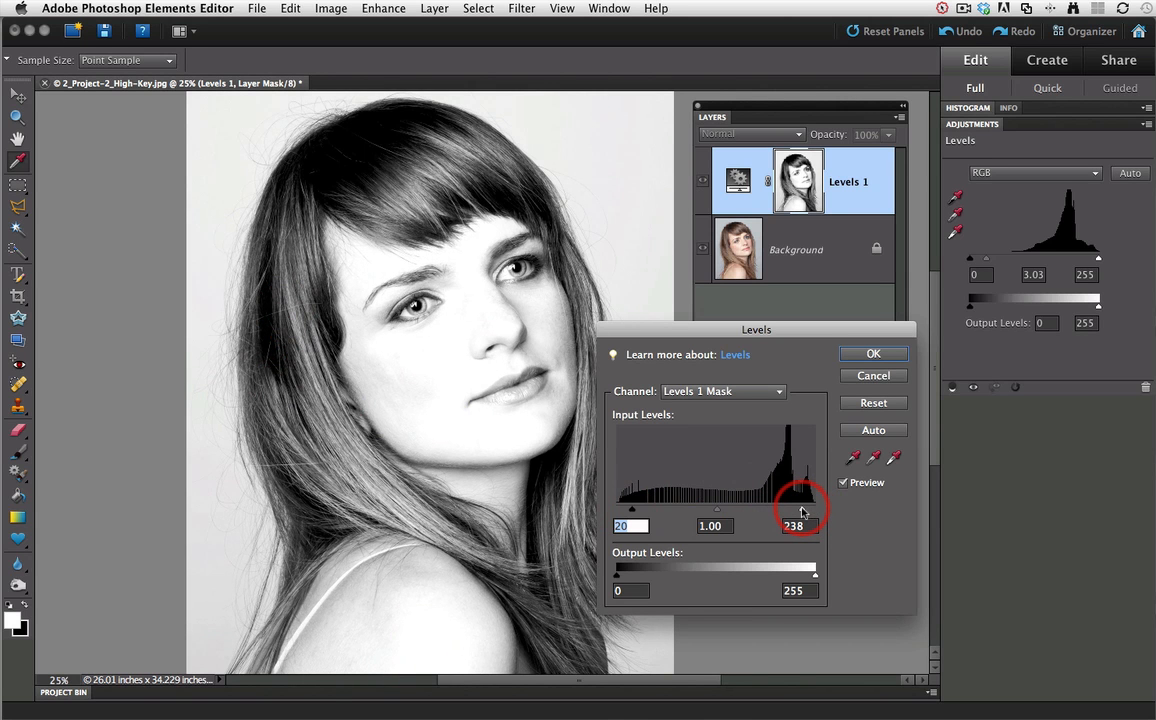
drag(802, 512, 802, 512)
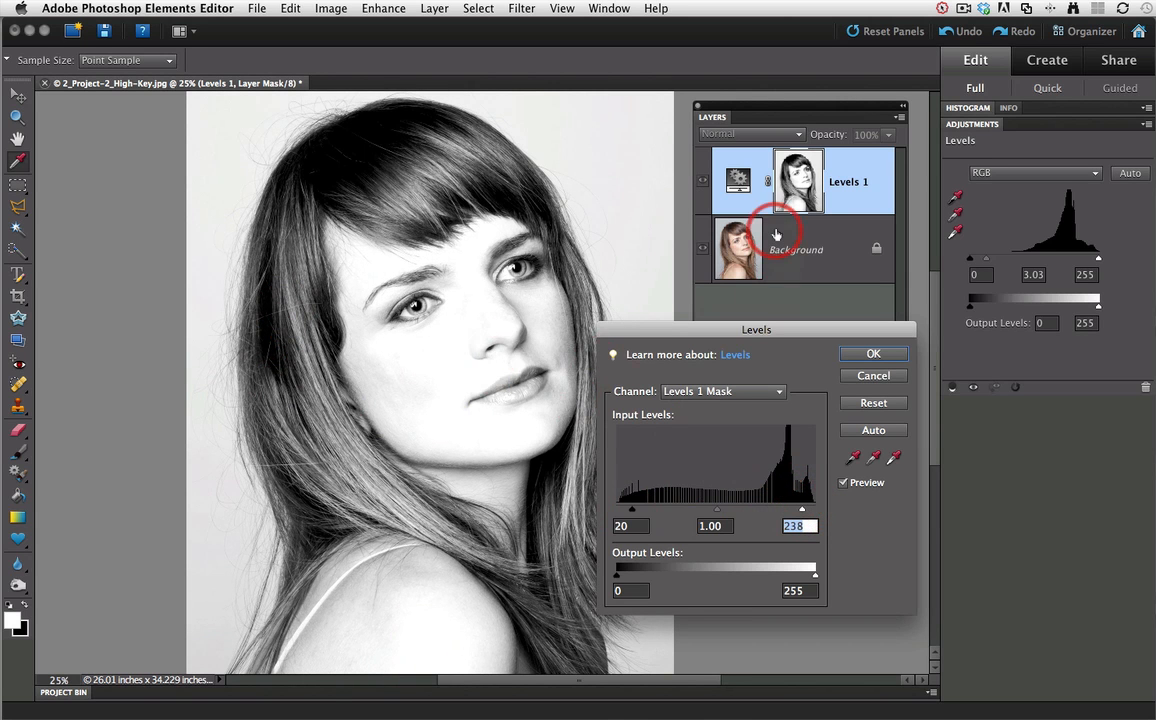
click(873, 356)
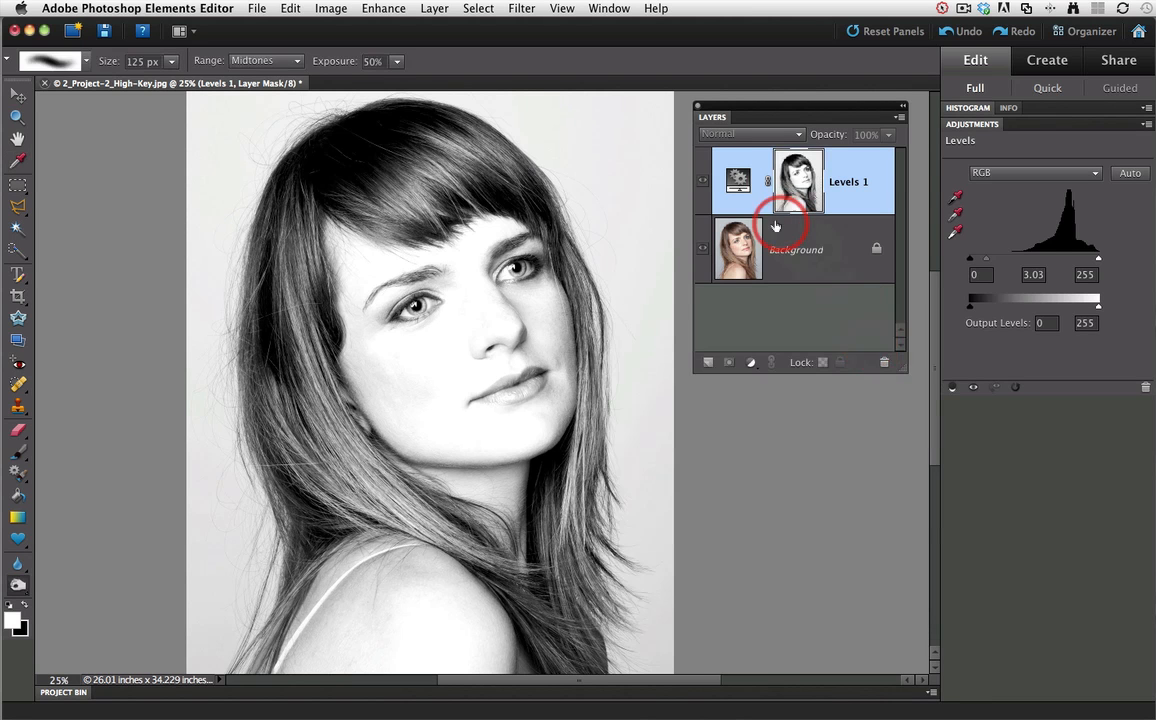
click(738, 181)
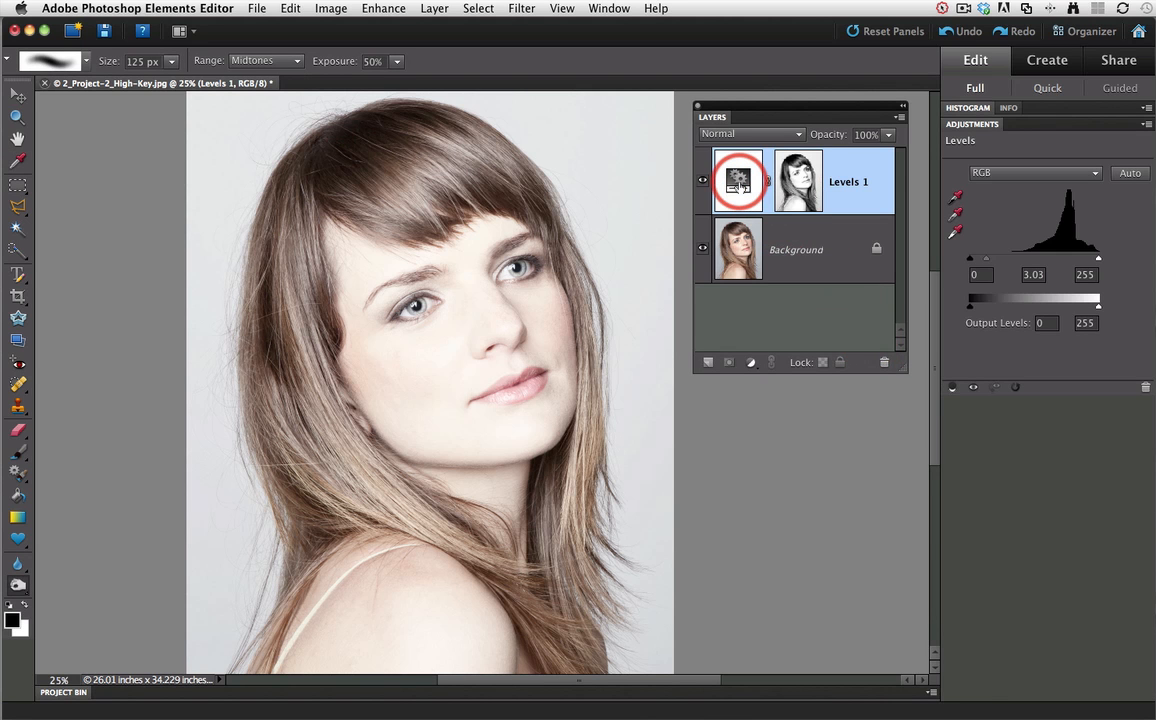
- Undo and redo the last action, and briefly hide the Levels 1 layer to compare the photo without the effect
click(948, 35)
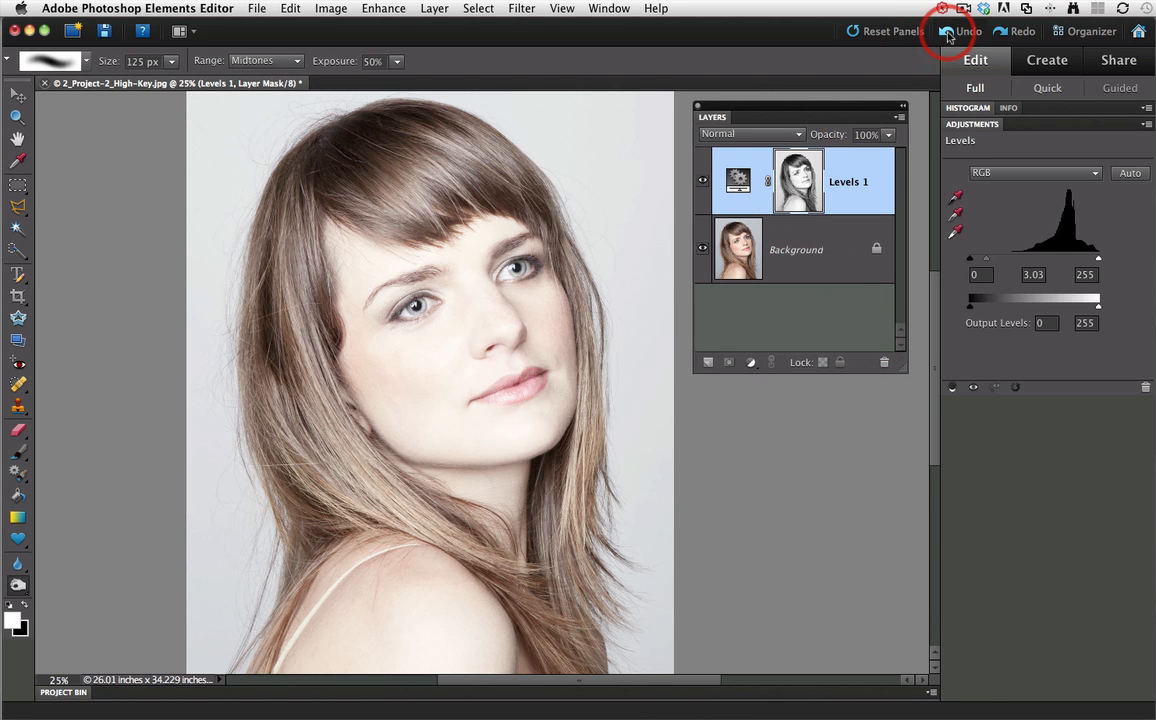
click(1011, 37)
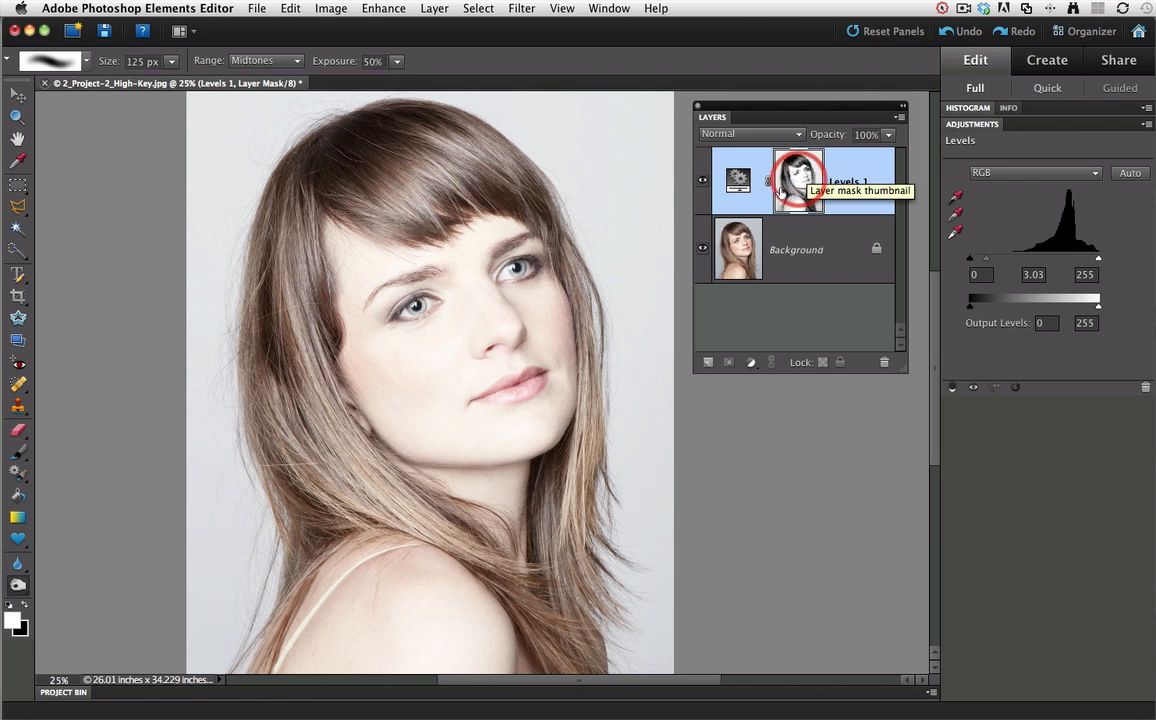
click(701, 182)
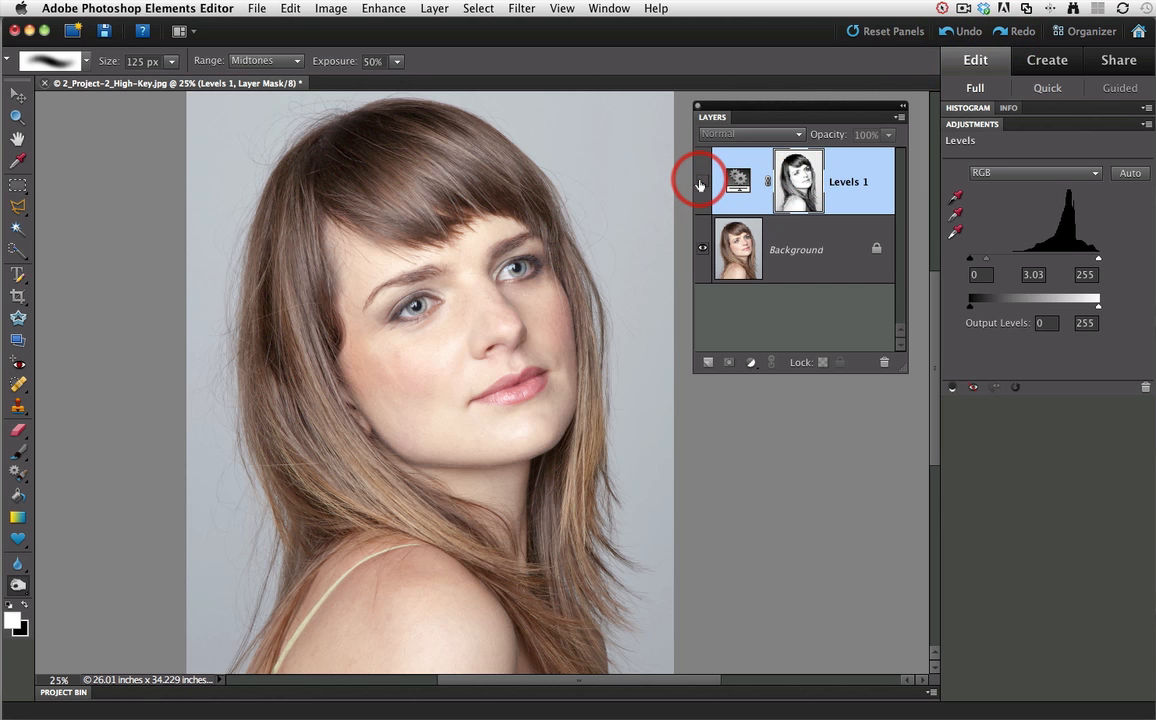
click(701, 182)
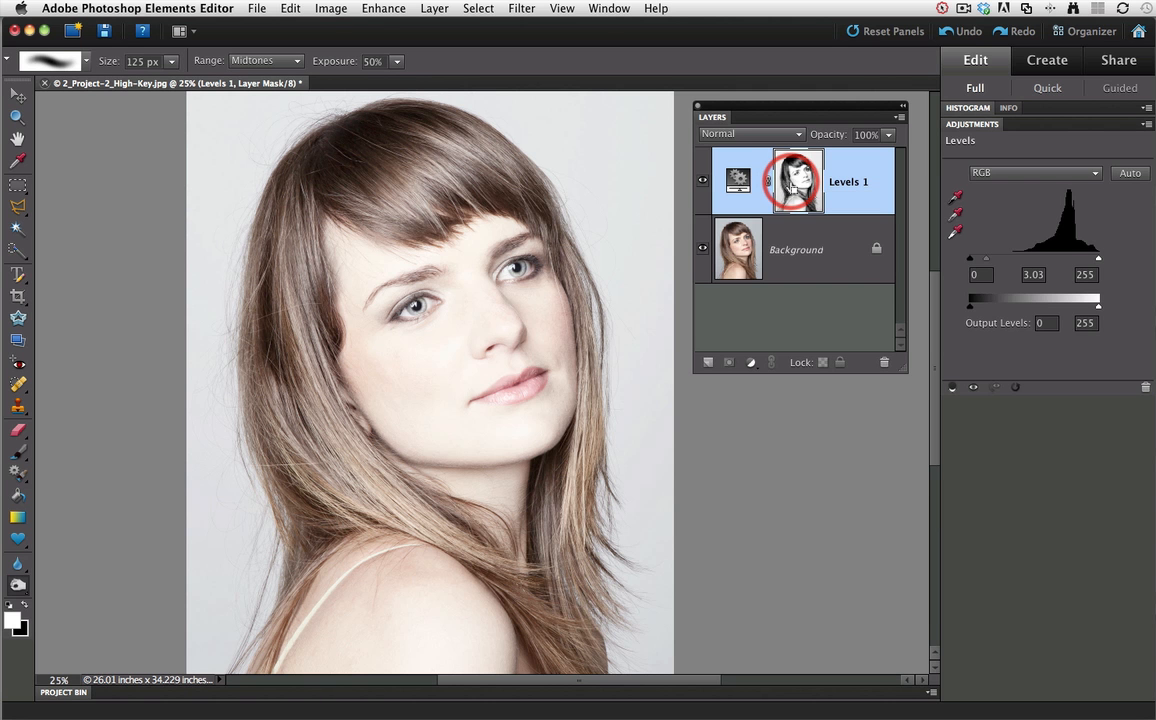
- Load the Levels 1 mask as a selection and add a Brightness/Contrast adjustment layer from it with Brightness 25
super+click(792, 186)
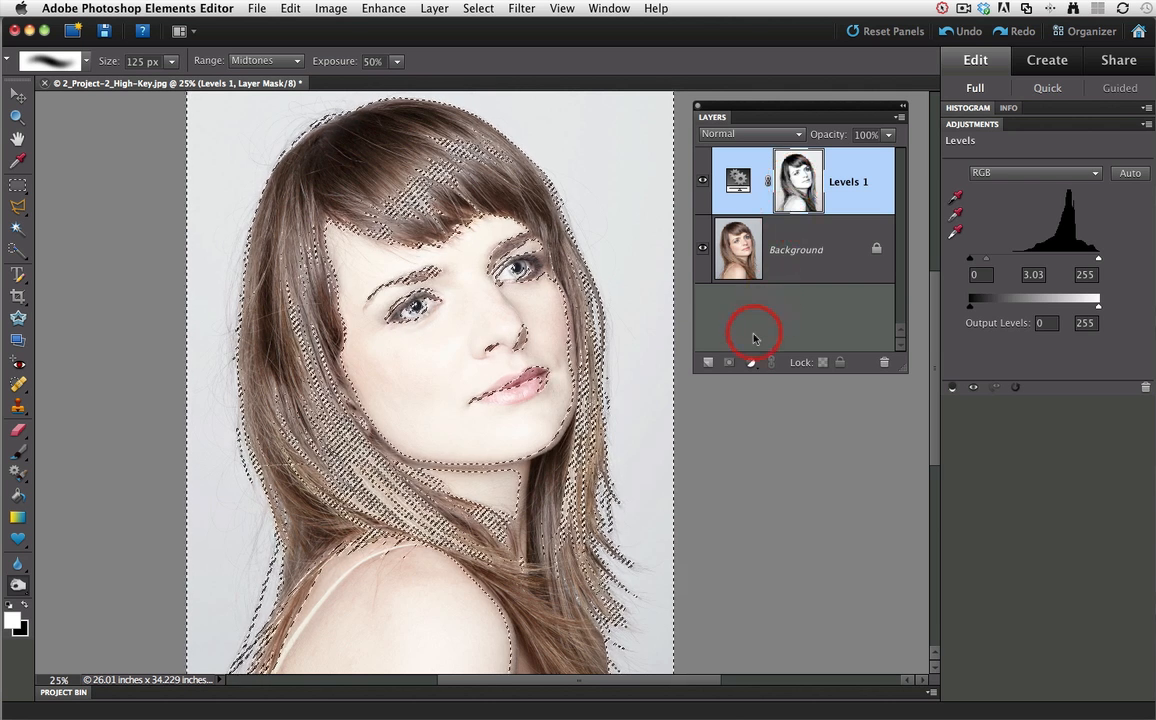
click(753, 363)
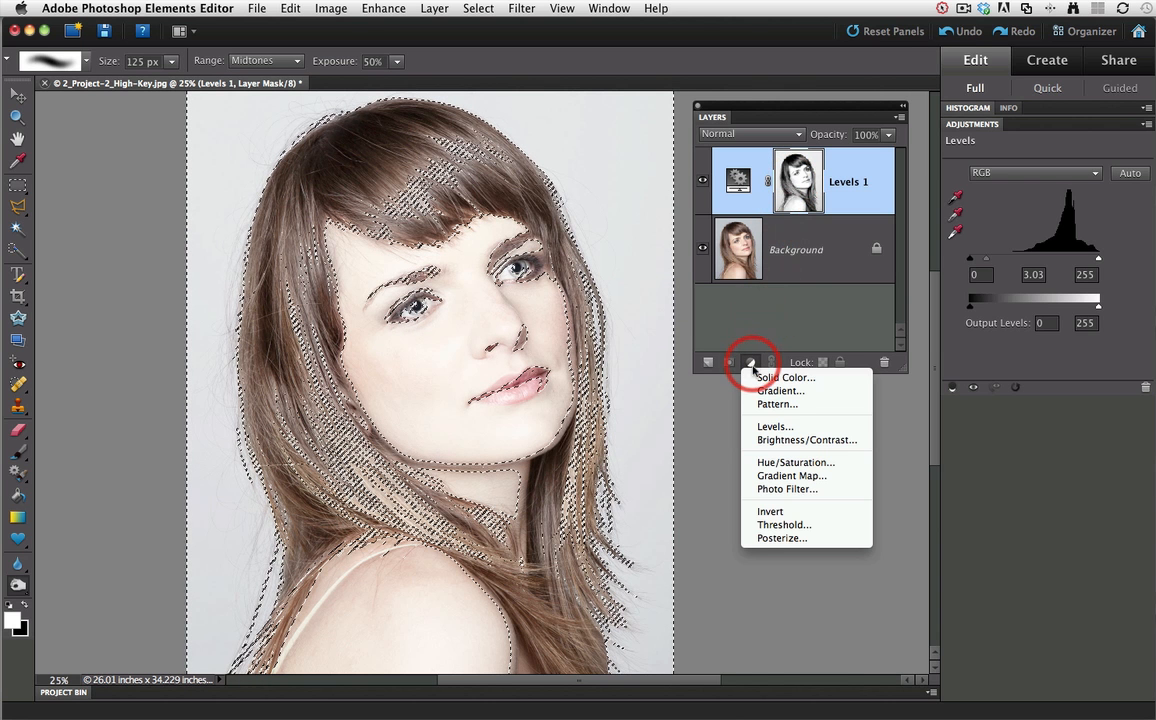
click(765, 443)
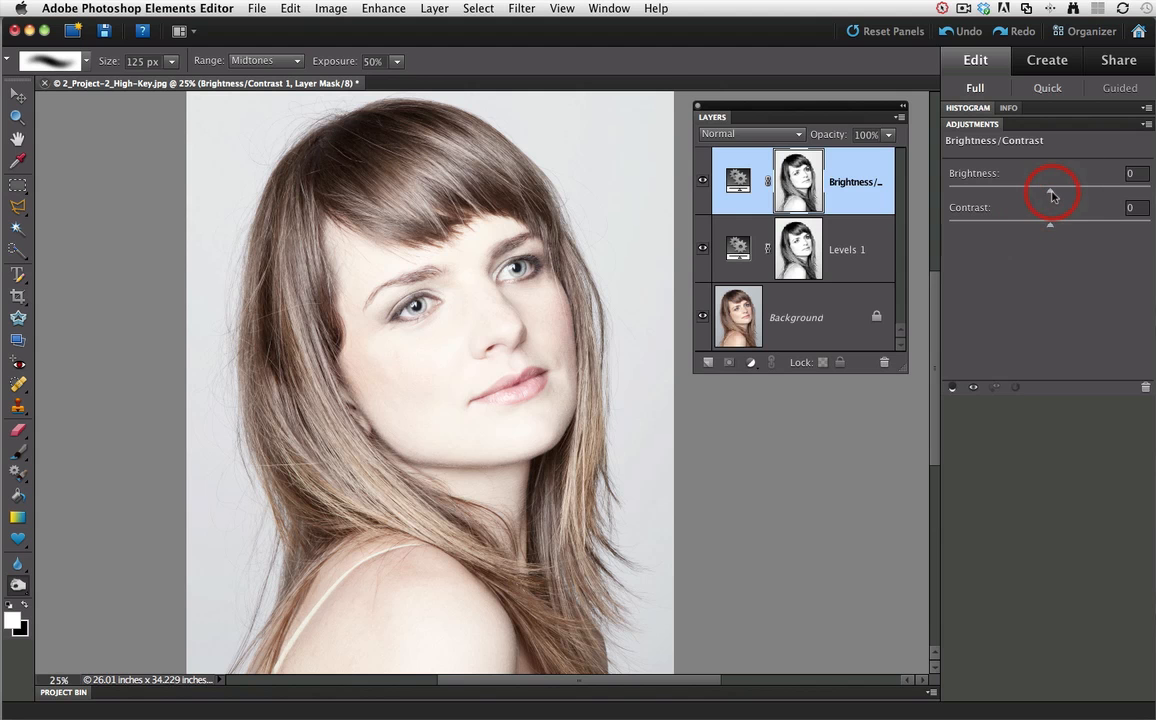
drag(1050, 190, 1064, 195)
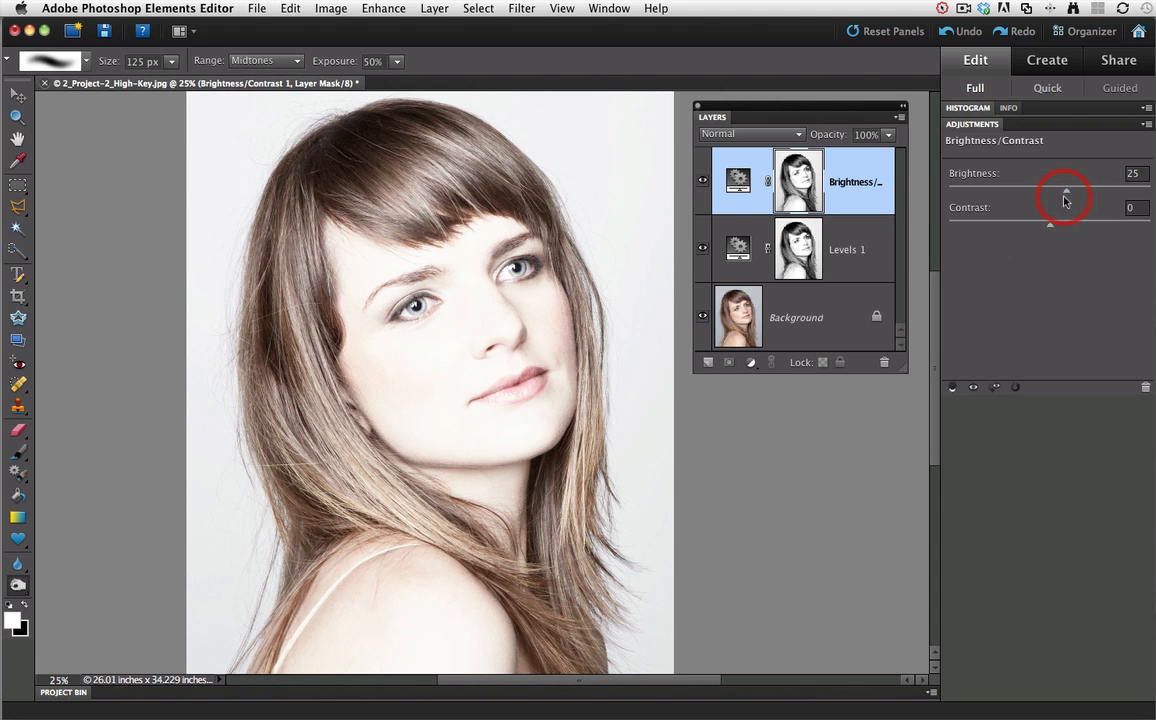
- Lower the white output level of the Levels 1 adjustment to 235
click(737, 250)
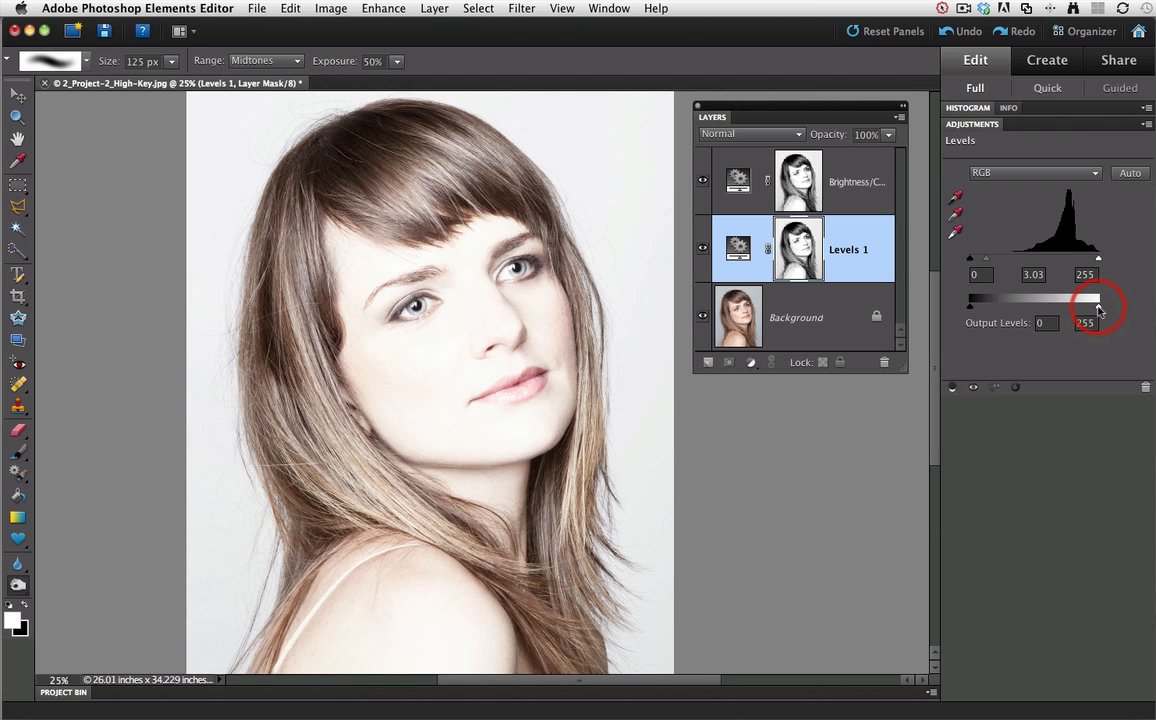
drag(1097, 310, 1043, 310)
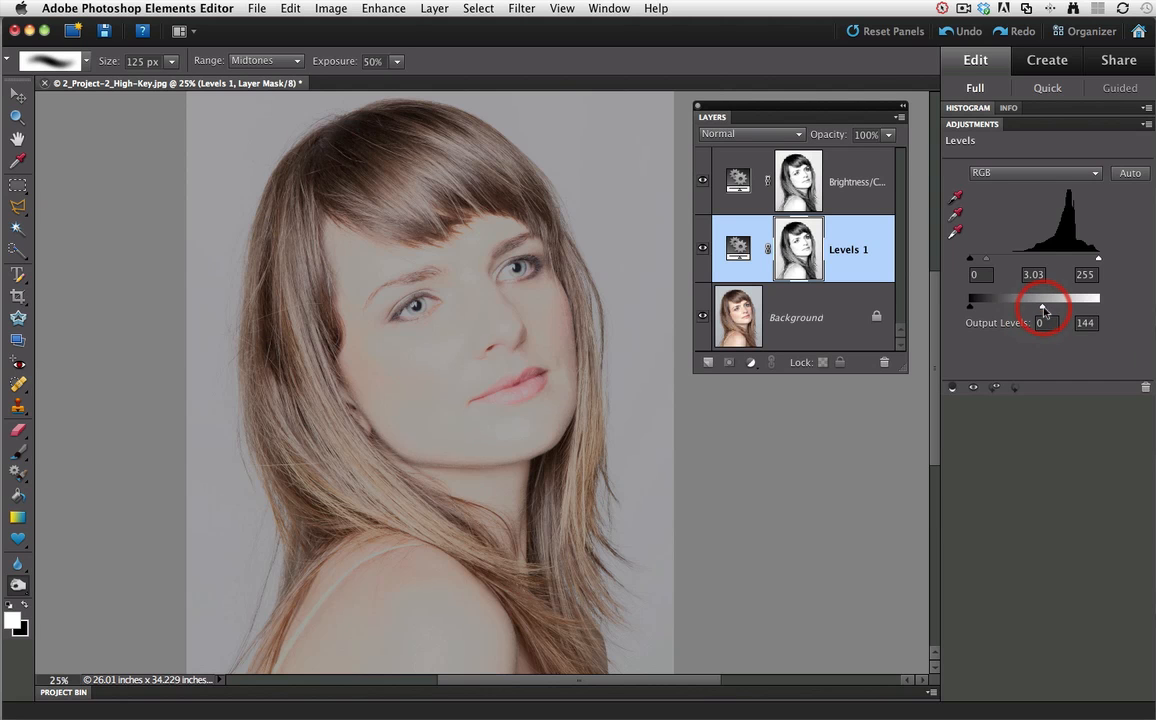
drag(1043, 310, 1083, 310)
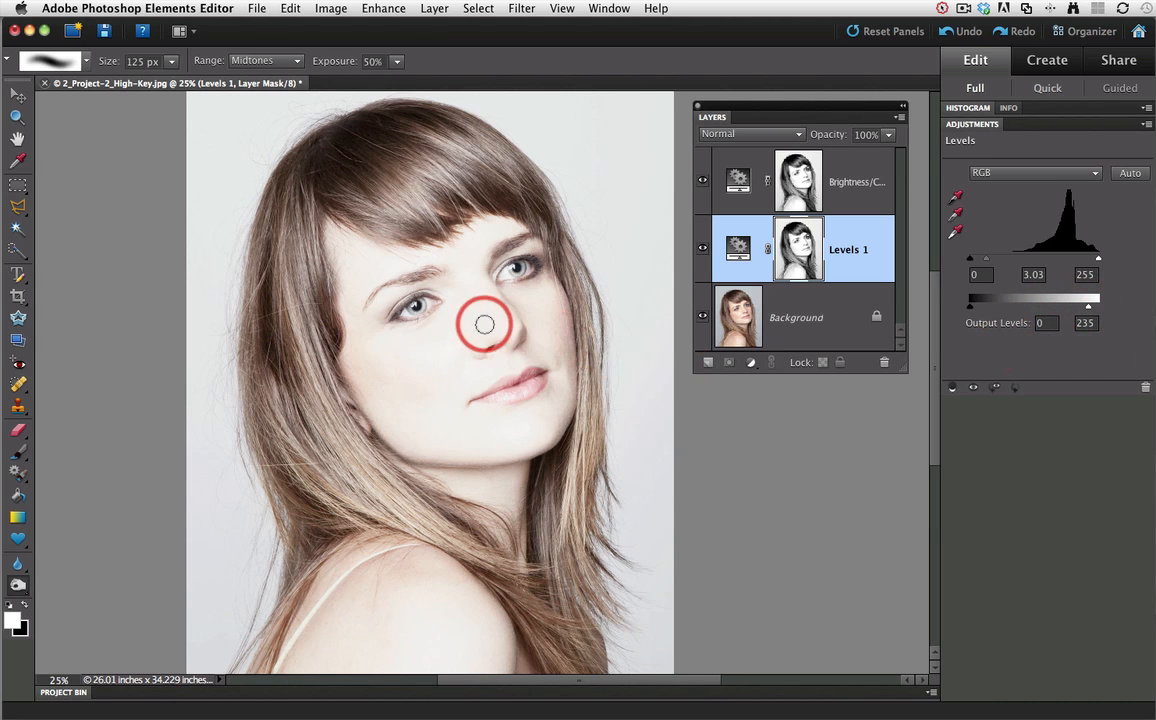
mouse_move(440, 368)
mouse_down()
mouse_move(462, 323)
mouse_move(440, 370)
mouse_move(460, 326)
mouse_move(448, 366)
mouse_move(462, 340)
mouse_up()
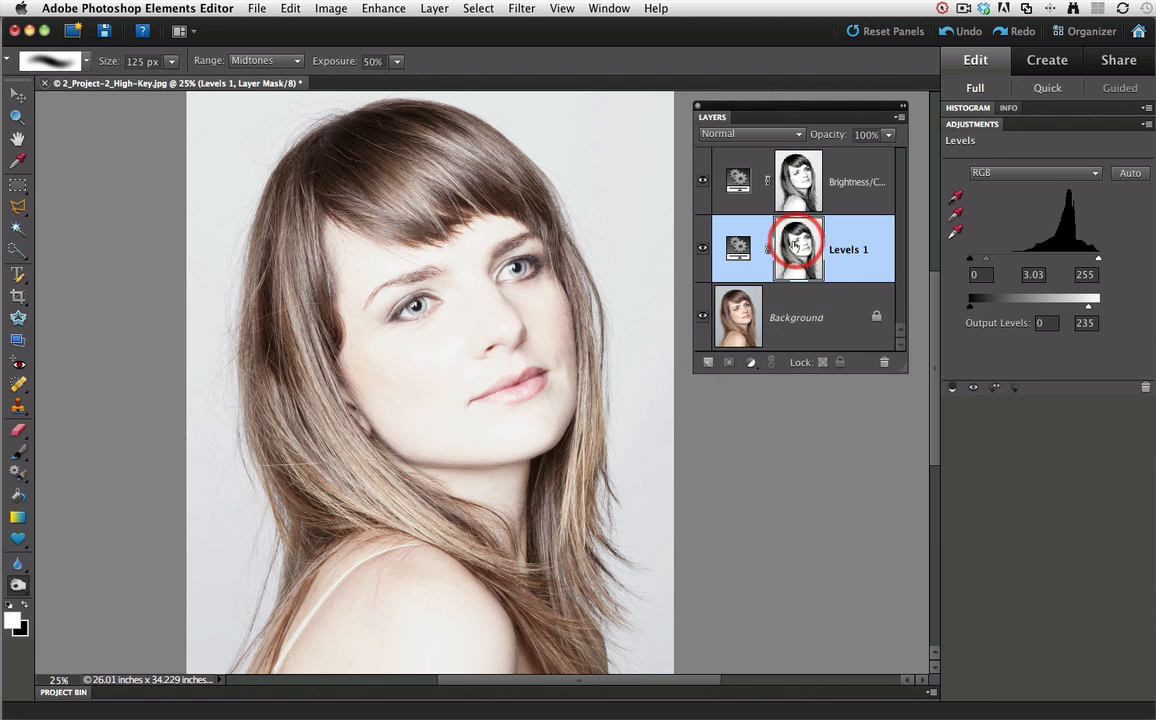
mouse_move(511, 423)
mouse_down()
mouse_move(485, 401)
mouse_move(540, 377)
mouse_move(493, 395)
mouse_move(538, 375)
mouse_move(501, 389)
mouse_up()
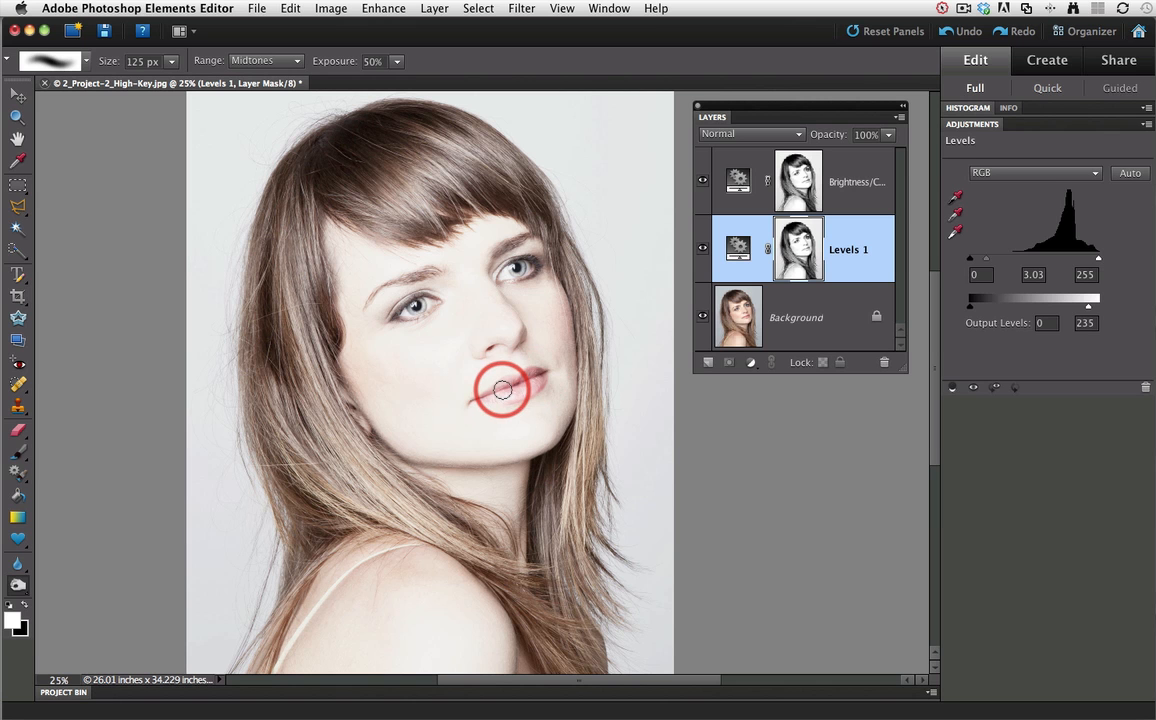
- Display the Levels 1 mask and darken the lips on it with the Burn tool at Midtones range and 50% exposure
alt+click(796, 254)
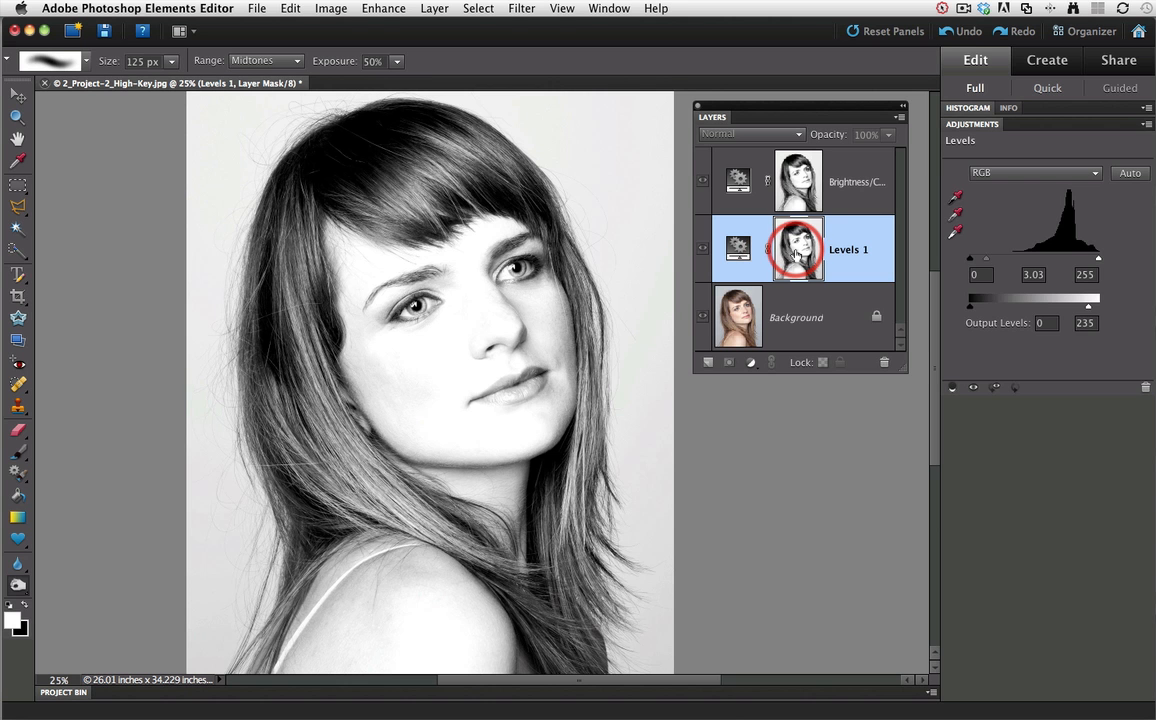
click(21, 592)
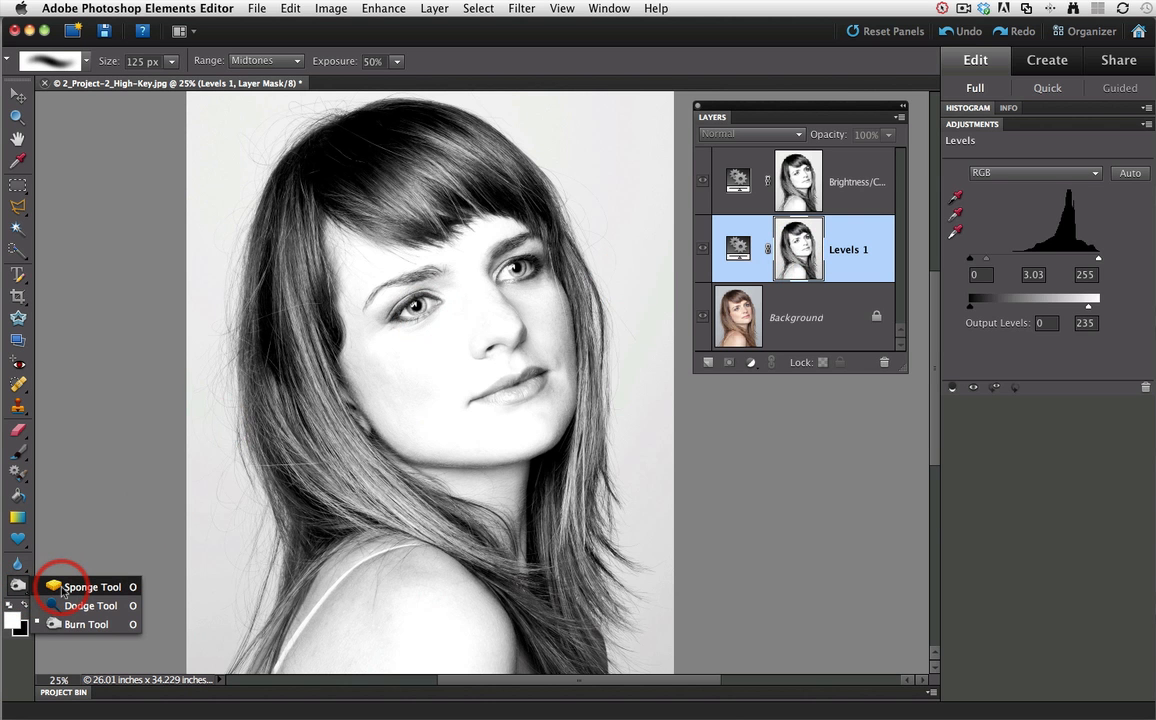
drag(63, 590, 71, 628)
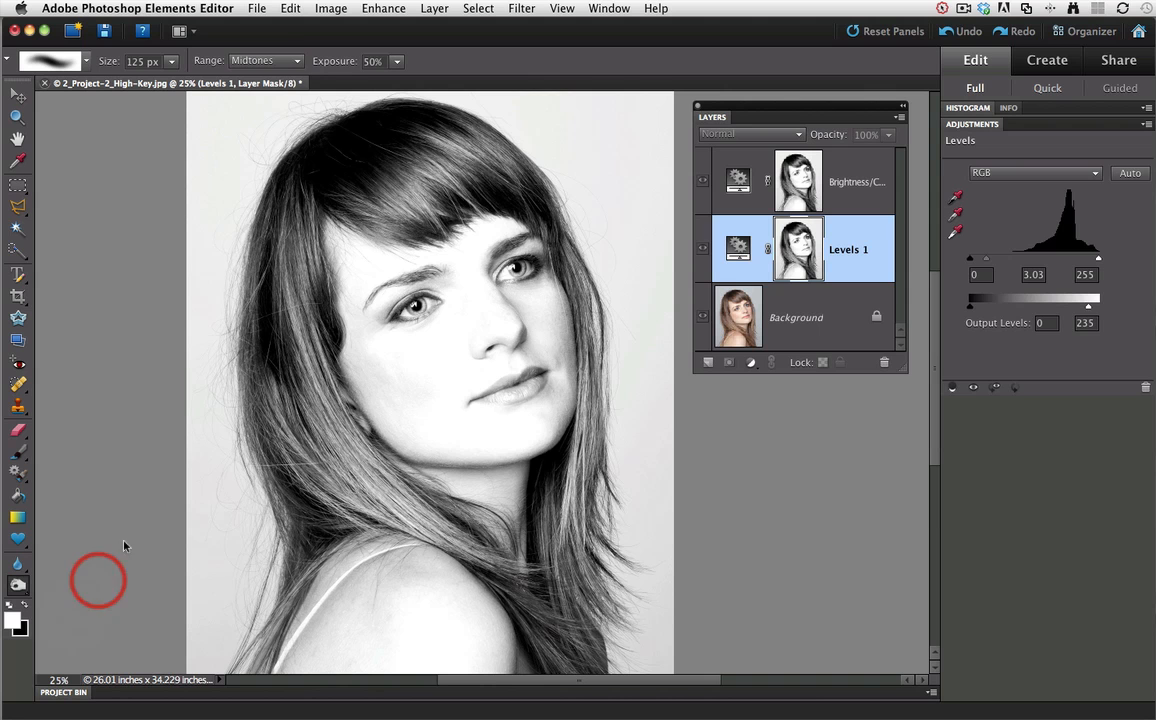
click(283, 67)
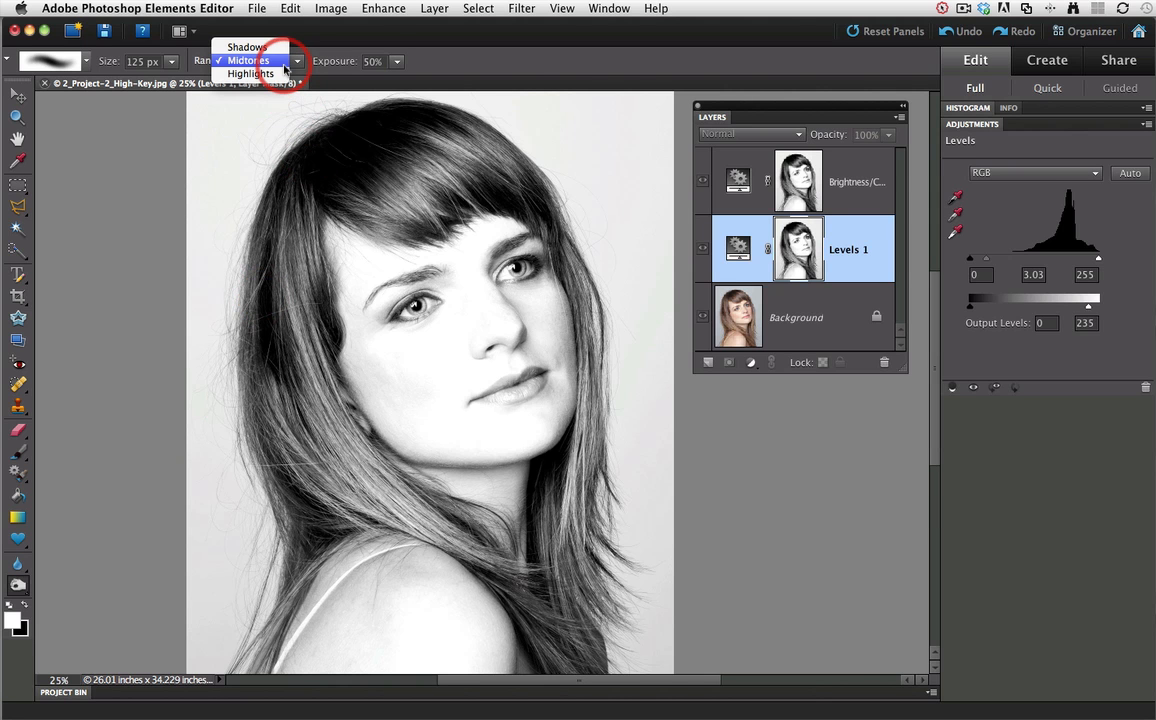
click(396, 64)
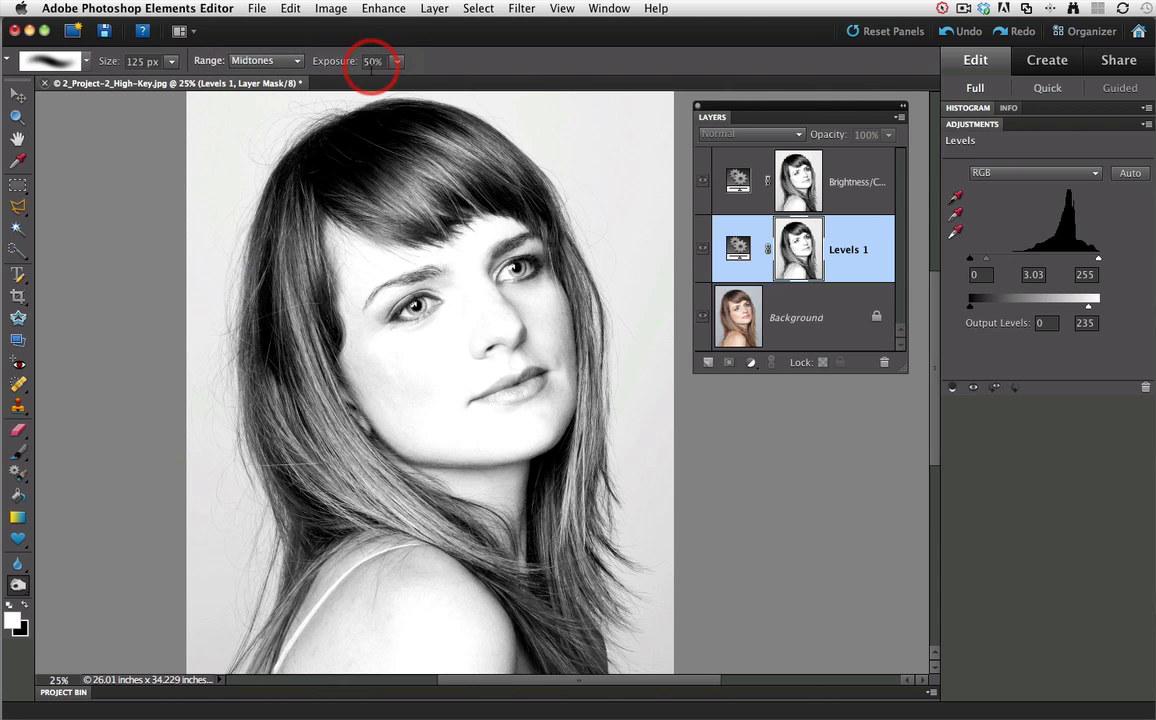
mouse_move(480, 395)
mouse_down()
mouse_move(513, 387)
mouse_move(485, 395)
mouse_move(508, 397)
mouse_move(493, 392)
mouse_move(537, 376)
mouse_move(489, 396)
mouse_move(519, 392)
mouse_up()
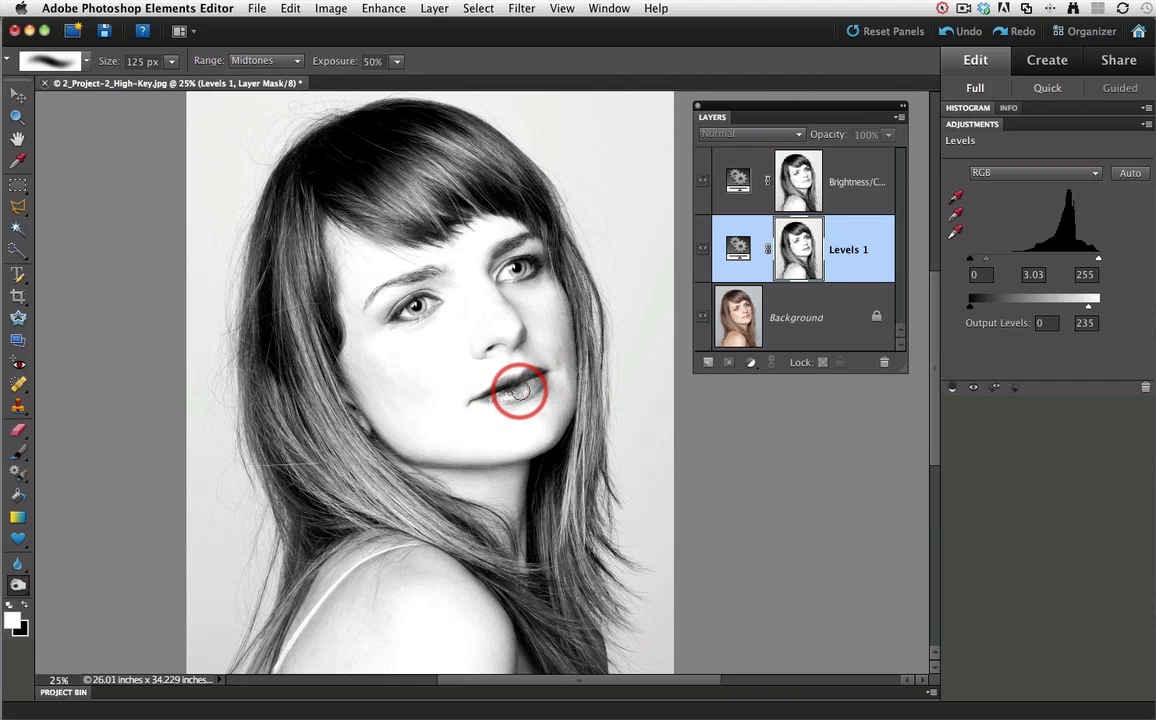
mouse_move(527, 392)
mouse_down()
mouse_move(493, 395)
mouse_move(531, 393)
mouse_move(545, 374)
mouse_move(474, 403)
mouse_move(536, 381)
mouse_up()
- Darken the hair on the Levels 1 mask using the Burn tool enlarged to 600 px, and return to the colour image
mouse_move(405, 285)
mouse_down()
mouse_move(420, 282)
mouse_move(421, 297)
mouse_move(388, 310)
mouse_move(487, 289)
mouse_move(470, 255)
mouse_move(483, 248)
mouse_move(380, 278)
mouse_move(494, 258)
mouse_move(504, 212)
mouse_move(466, 196)
mouse_up()
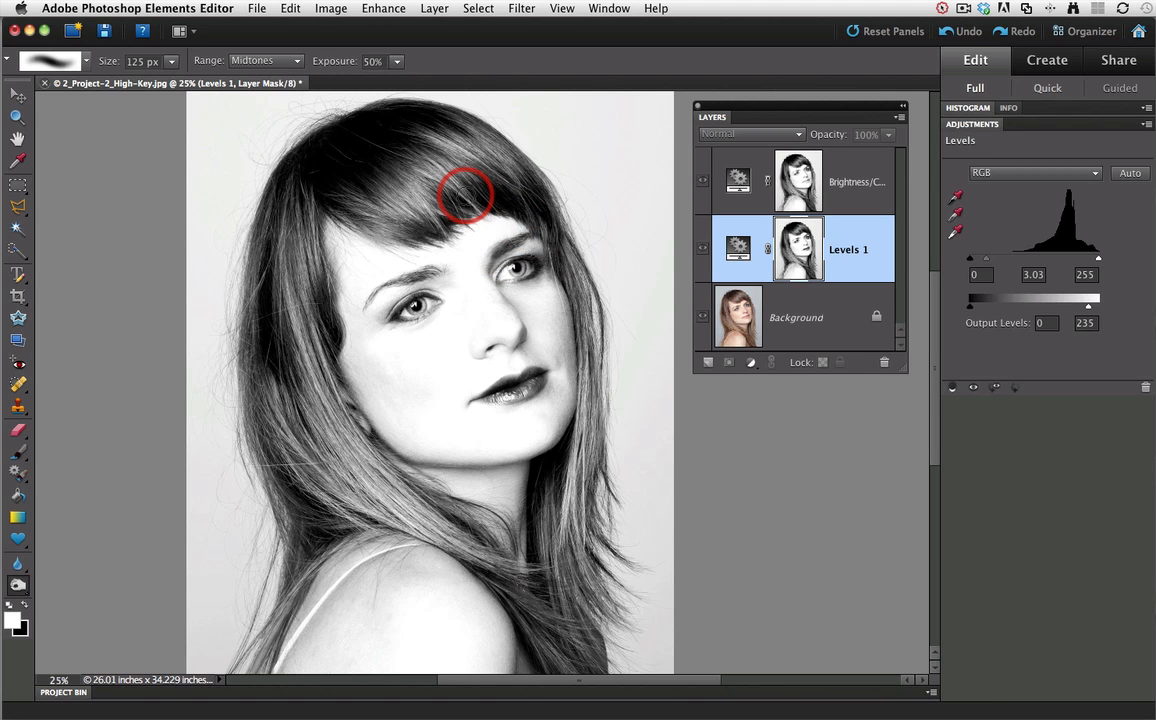
key(bracketright)
key(bracketright)
mouse_move(464, 195)
mouse_down()
mouse_move(370, 168)
mouse_move(480, 167)
mouse_move(349, 167)
mouse_move(446, 176)
mouse_move(392, 177)
mouse_move(446, 168)
mouse_move(391, 181)
mouse_move(470, 166)
mouse_move(449, 158)
mouse_move(482, 166)
mouse_move(428, 157)
mouse_move(291, 253)
mouse_move(301, 403)
mouse_move(301, 321)
mouse_move(337, 461)
mouse_move(317, 437)
mouse_move(382, 499)
mouse_move(372, 492)
mouse_move(444, 532)
mouse_move(382, 490)
mouse_move(296, 397)
mouse_move(357, 468)
mouse_up()
key(bracketright)
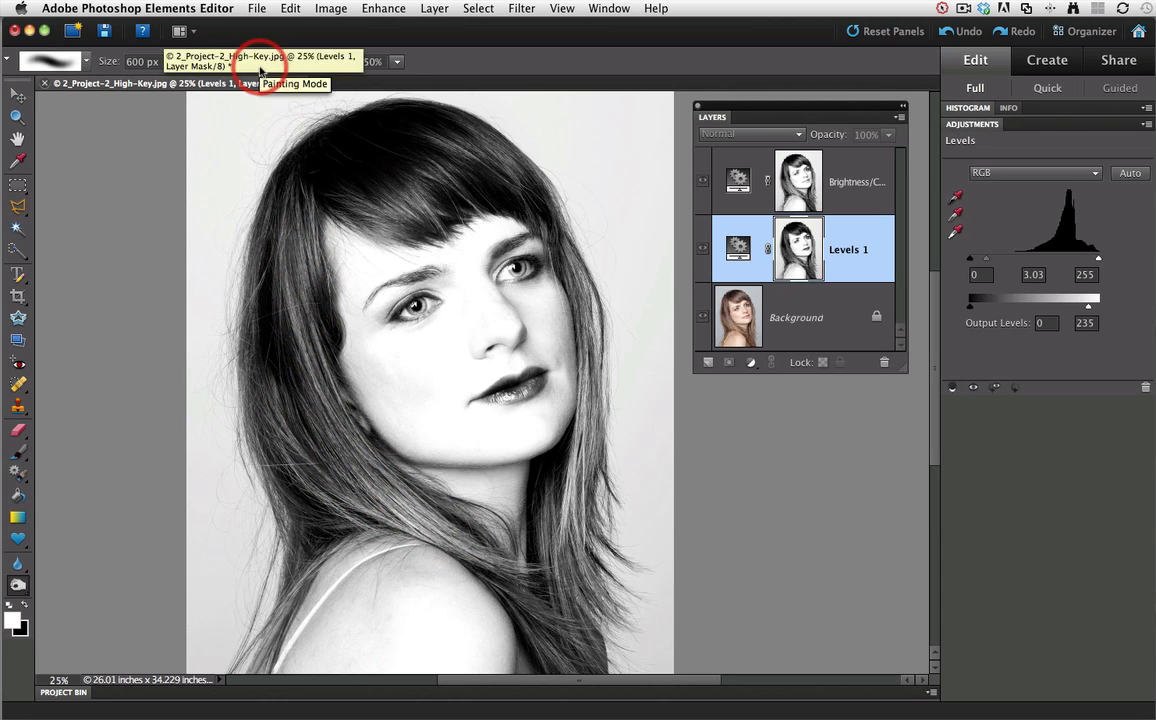
mouse_move(286, 258)
mouse_down()
mouse_move(301, 405)
mouse_move(336, 460)
mouse_move(322, 431)
mouse_move(427, 520)
mouse_move(397, 508)
mouse_move(540, 585)
mouse_move(556, 640)
mouse_move(594, 428)
mouse_move(582, 313)
mouse_move(596, 475)
mouse_move(587, 494)
mouse_move(598, 392)
mouse_move(564, 543)
mouse_move(586, 352)
mouse_move(569, 534)
mouse_move(591, 465)
mouse_move(602, 375)
mouse_move(573, 512)
mouse_move(599, 312)
mouse_move(550, 229)
mouse_move(499, 182)
mouse_move(433, 187)
mouse_move(430, 209)
mouse_move(375, 220)
mouse_move(384, 216)
mouse_move(325, 192)
mouse_move(293, 269)
mouse_move(301, 367)
mouse_move(288, 202)
mouse_move(293, 296)
mouse_move(341, 452)
mouse_move(430, 538)
mouse_move(399, 517)
mouse_move(554, 580)
mouse_move(731, 595)
mouse_up()
key(bracketleft)
key(bracketleft)
key(bracketleft)
key(bracketleft)
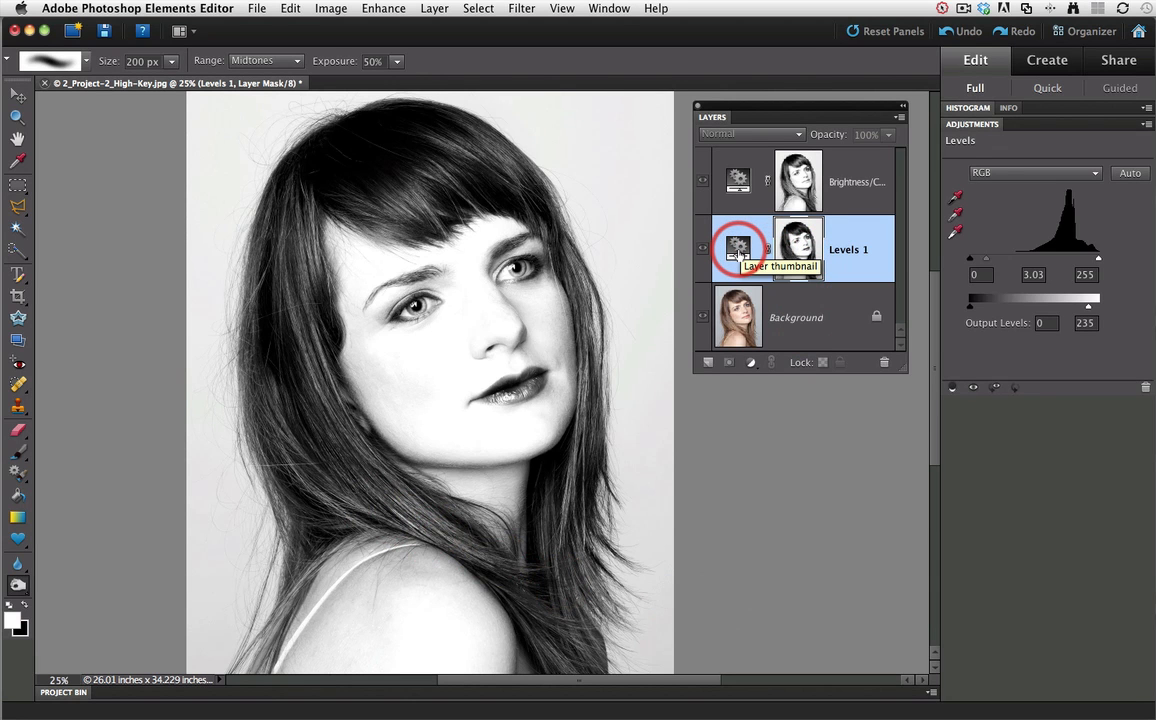
click(738, 250)
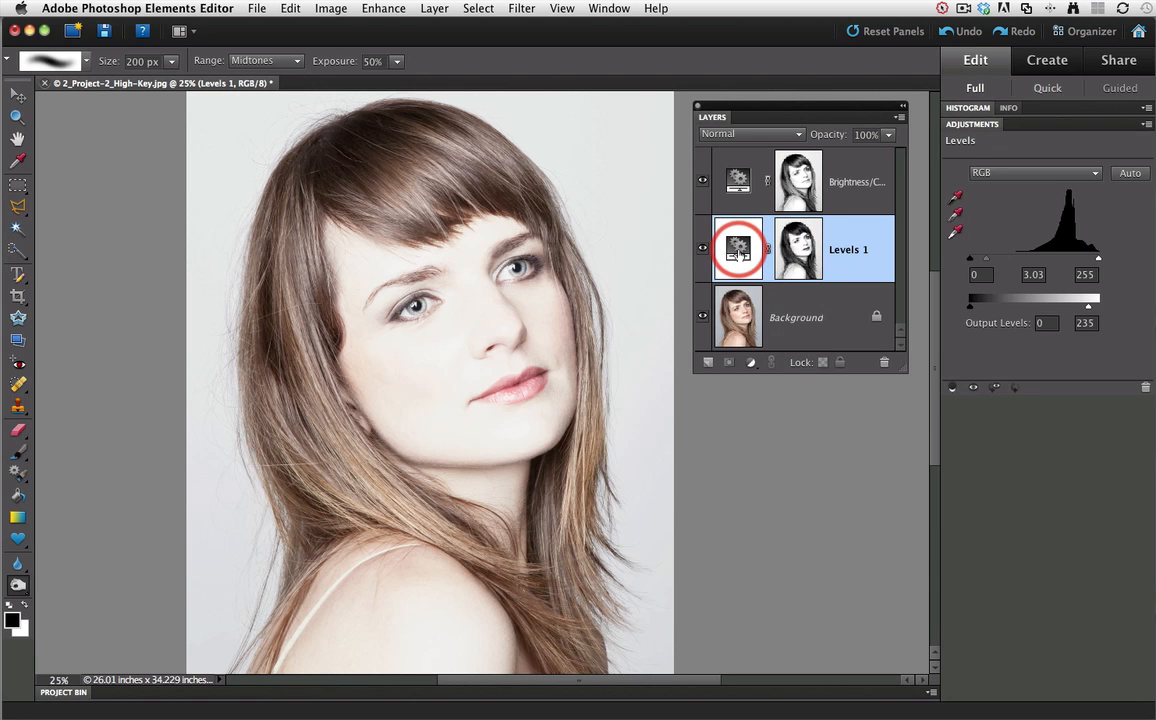
- Compare the photo and its histogram with the adjustment layers shown and with only the Background layer shown
alt+click(702, 318)
click(978, 109)
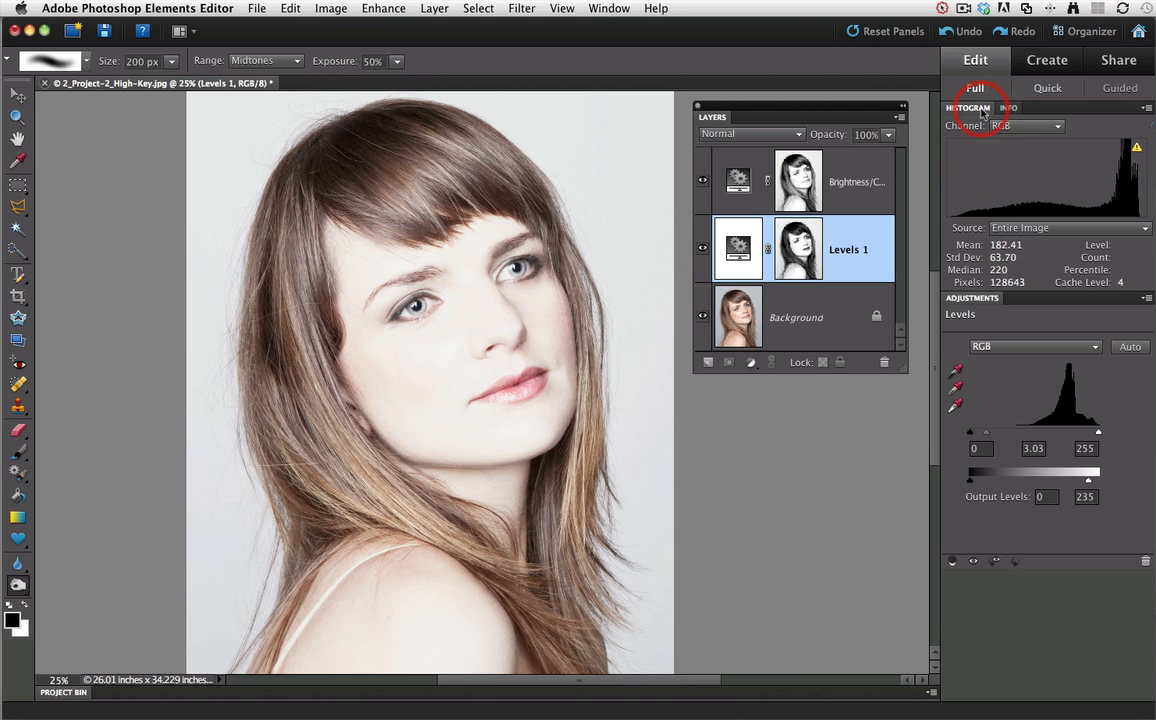
mouse_move(1115, 168)
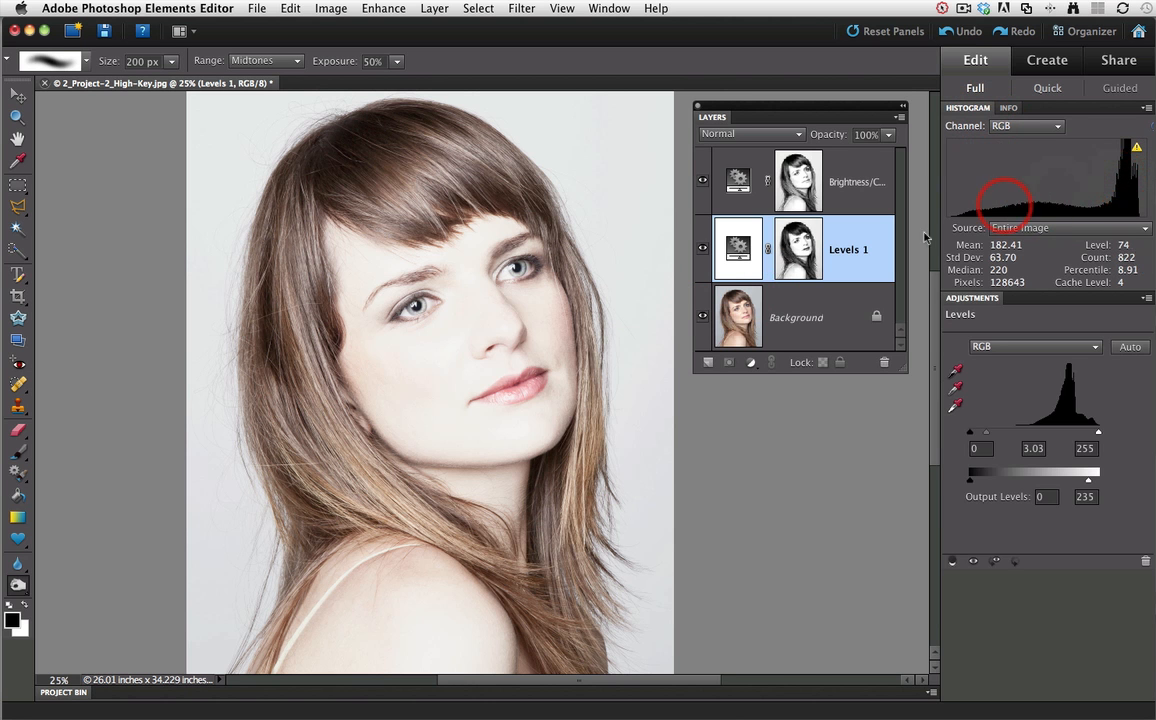
alt+click(702, 318)
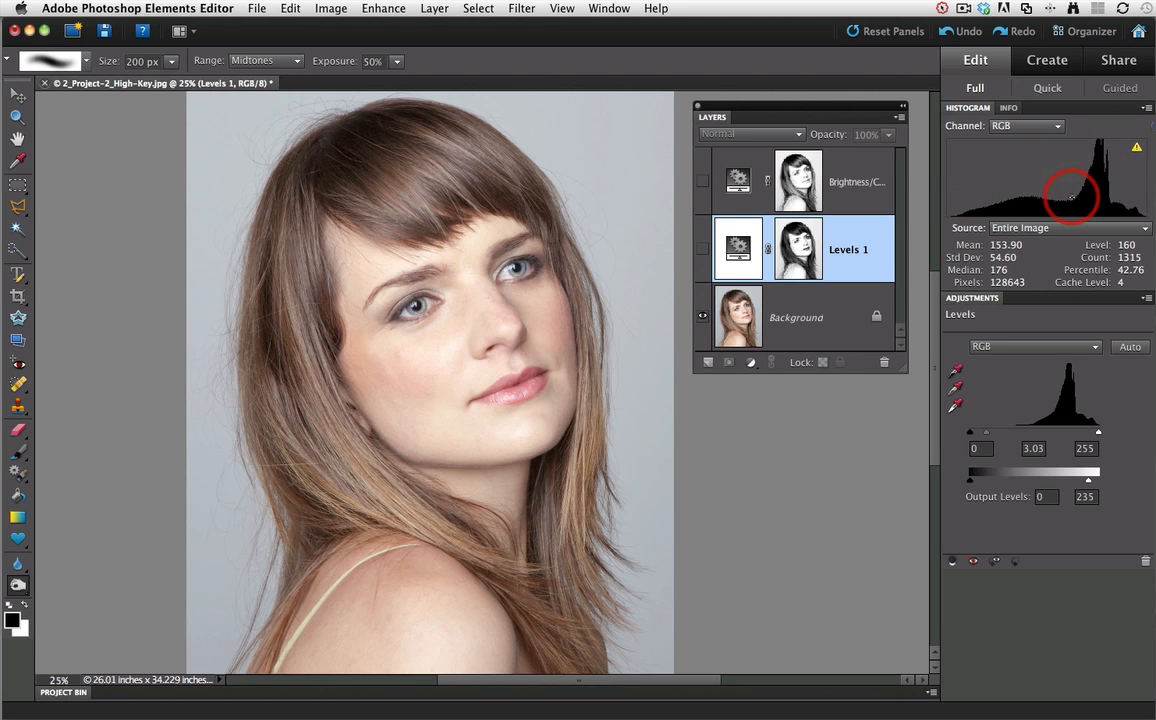
drag(703, 253, 702, 192)
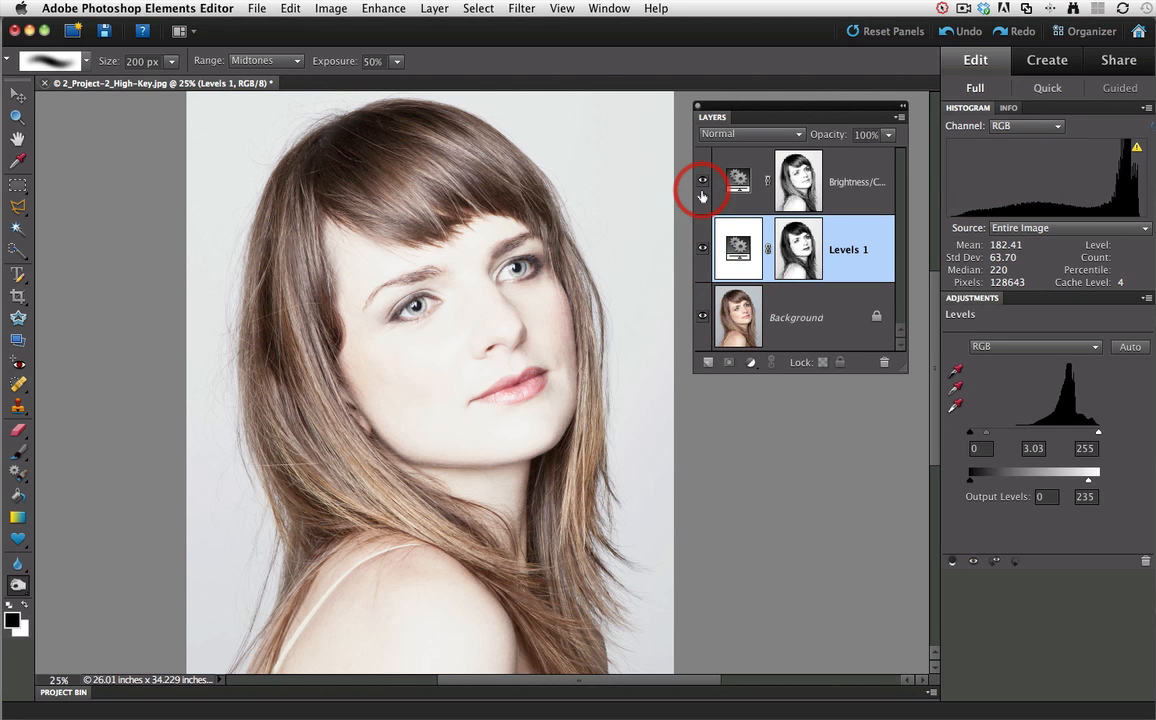
- Delete the Levels 1 and Brightness/Contrast adjustment layers together
shift+click(853, 200)
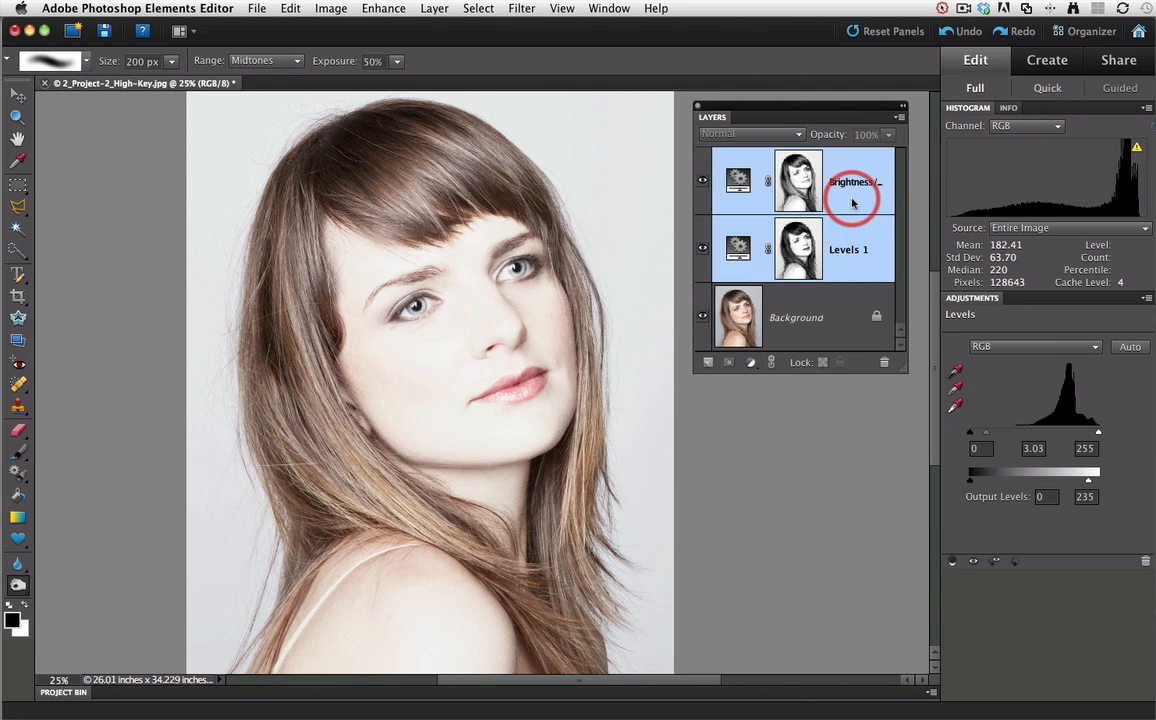
drag(853, 200, 884, 360)
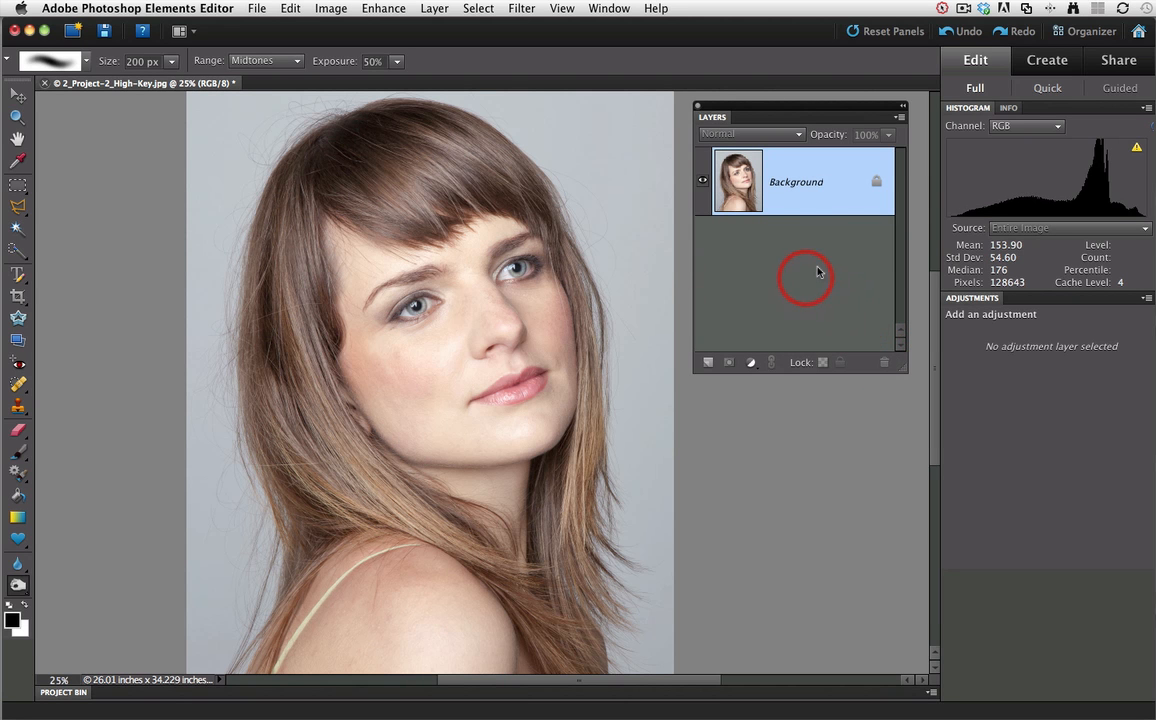
- Open the guided Action Player and select the APE-High-Key-Smooth action from the APE-High-Key set
click(1120, 89)
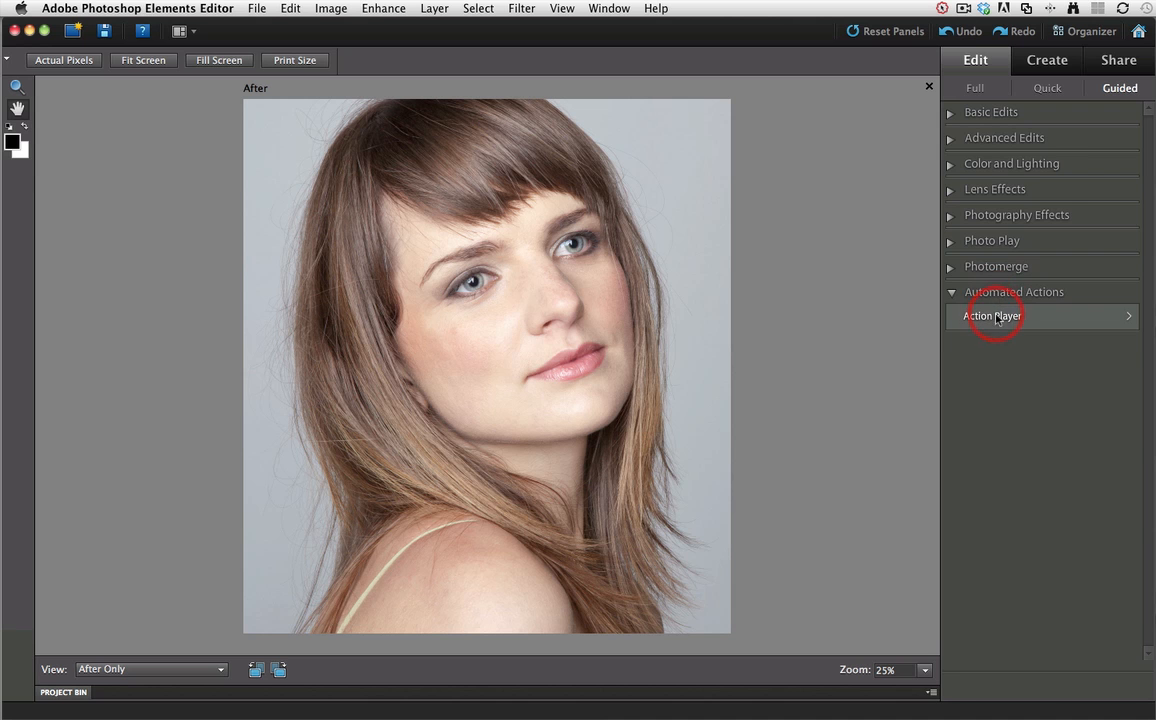
click(995, 318)
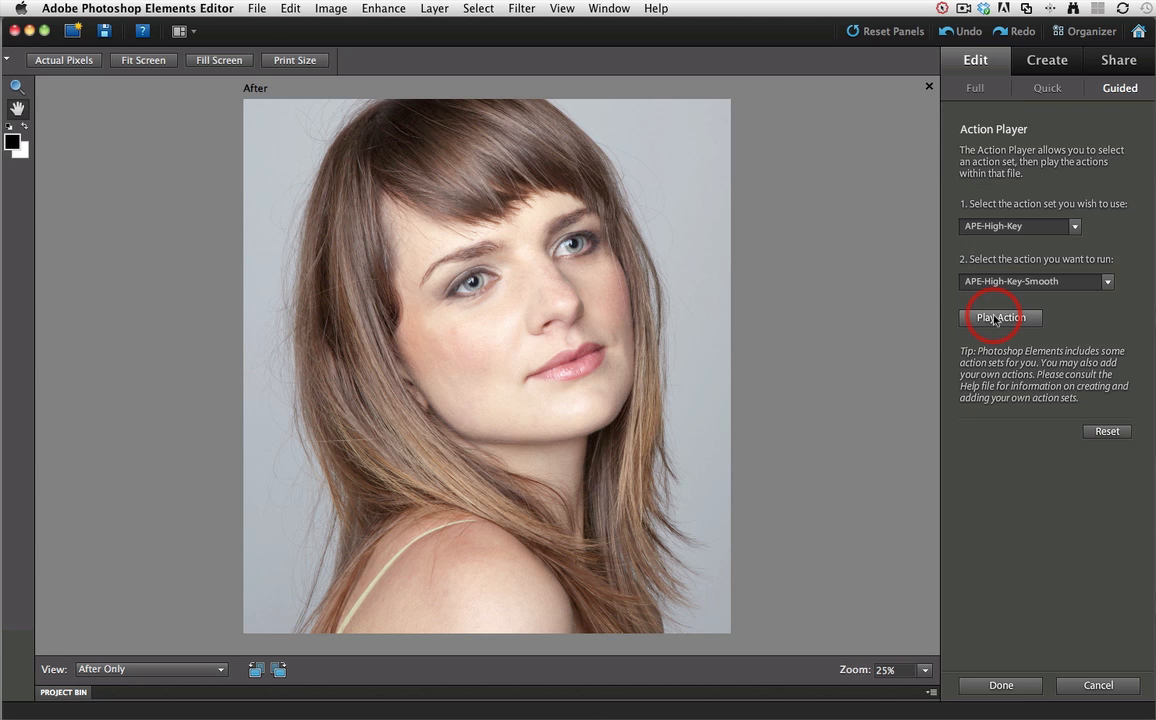
click(1074, 227)
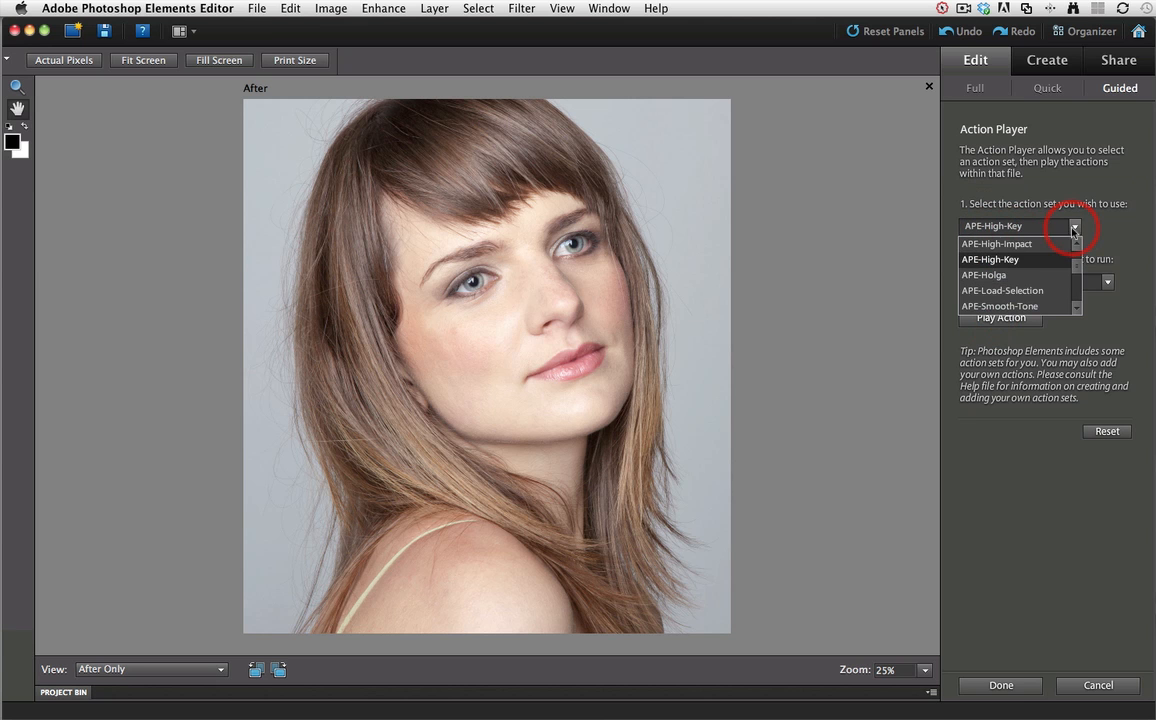
click(1060, 261)
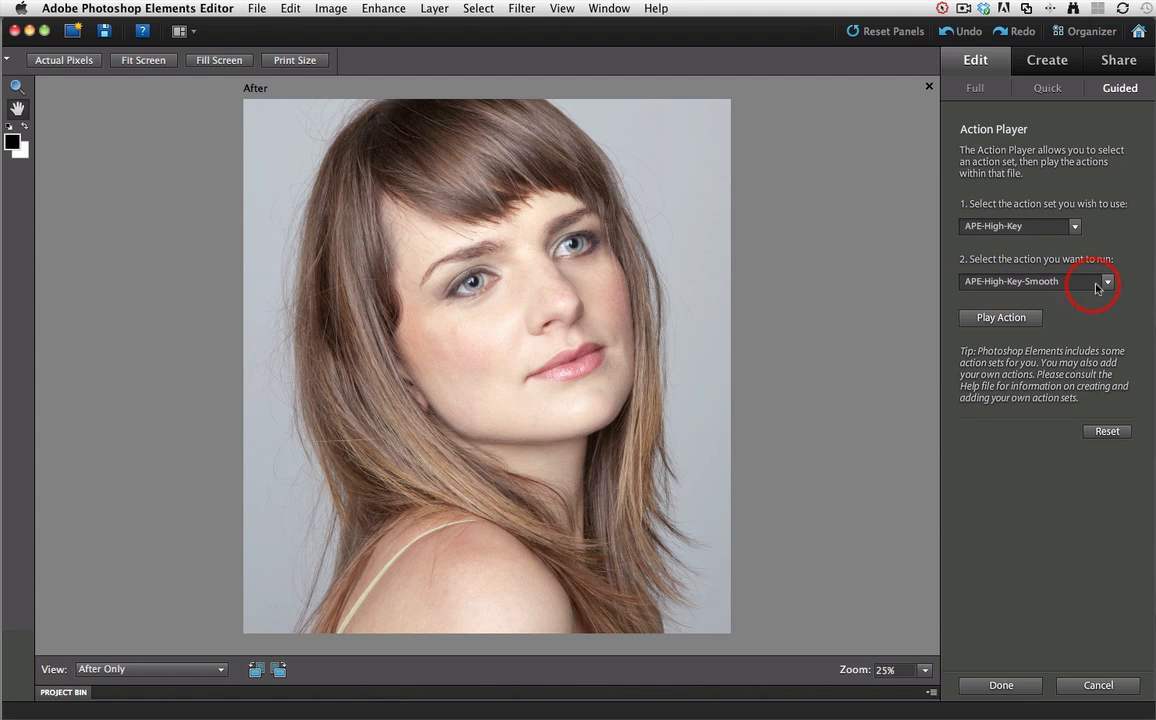
click(1107, 282)
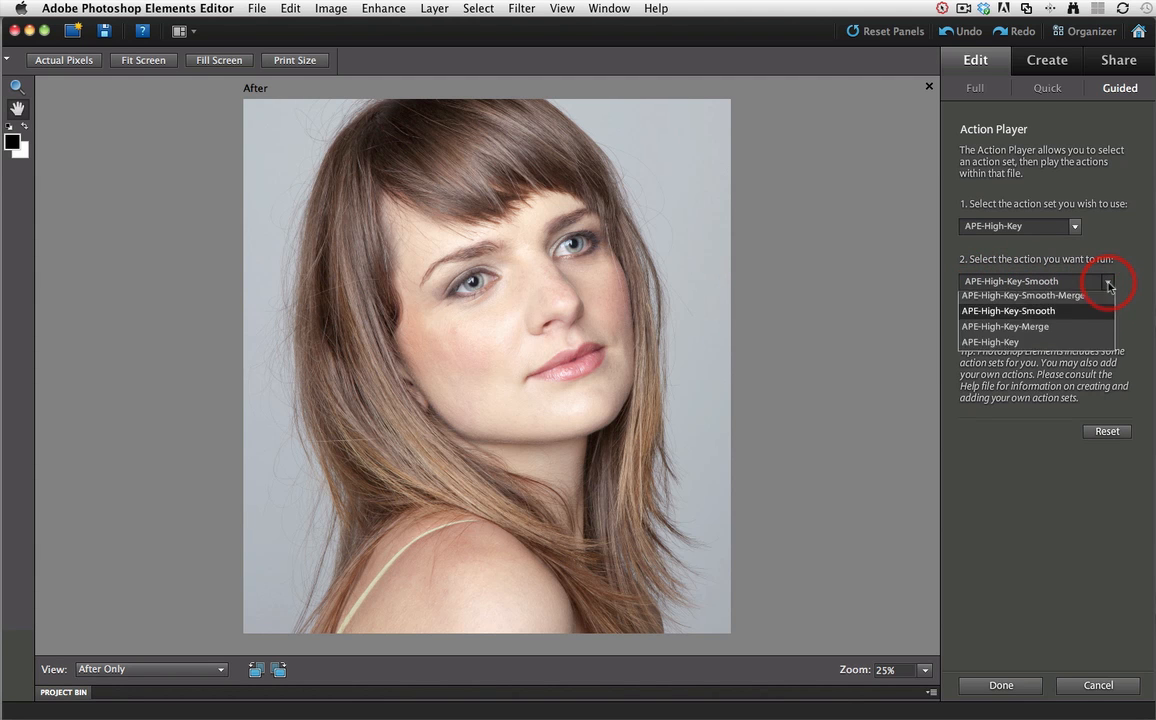
click(1067, 316)
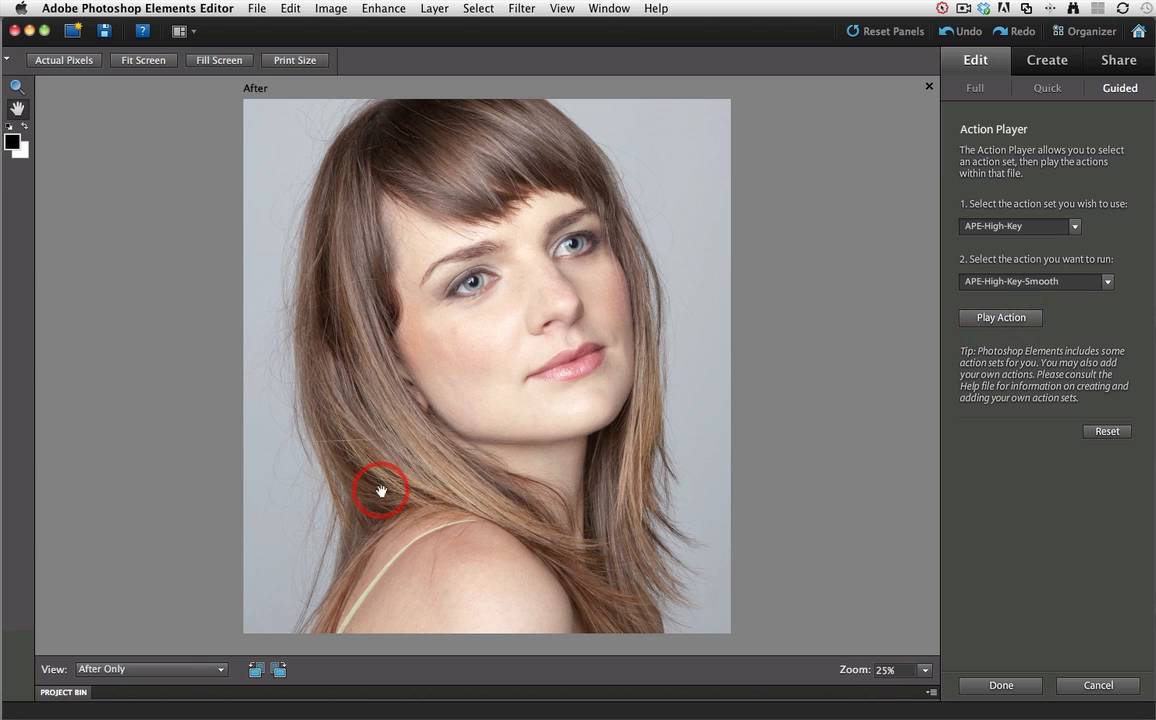
- Set the view to Before & After – Horizontal and run the selected action on the portrait
click(221, 670)
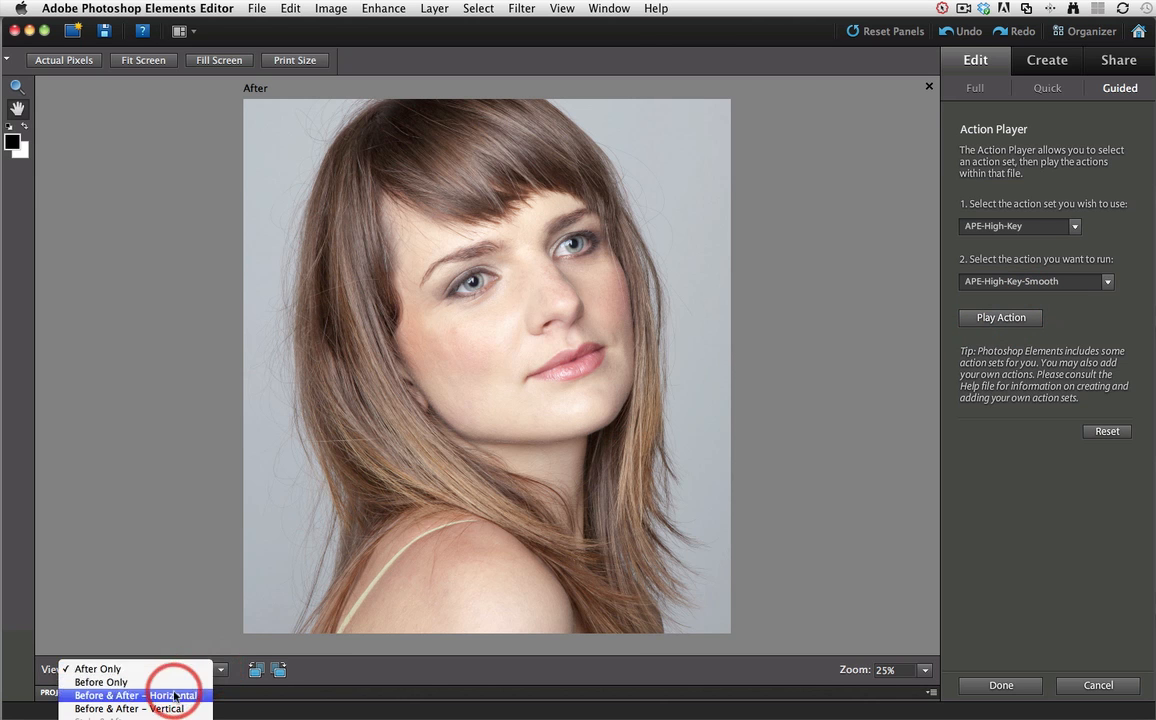
click(182, 695)
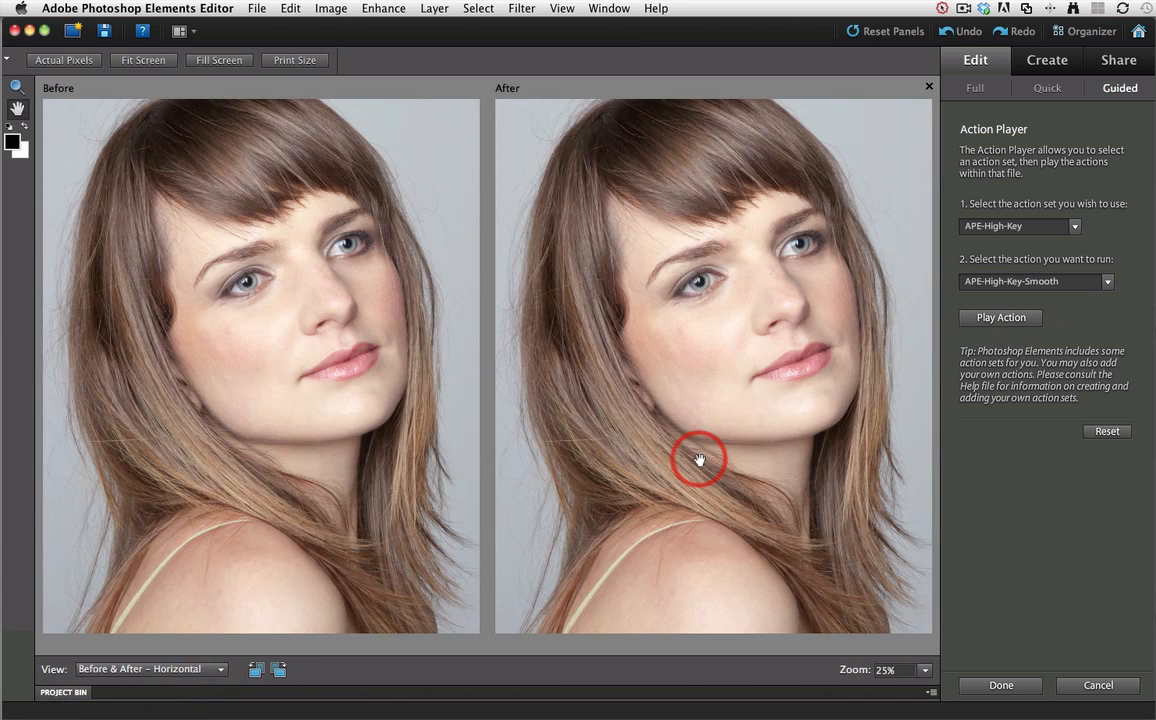
click(994, 318)
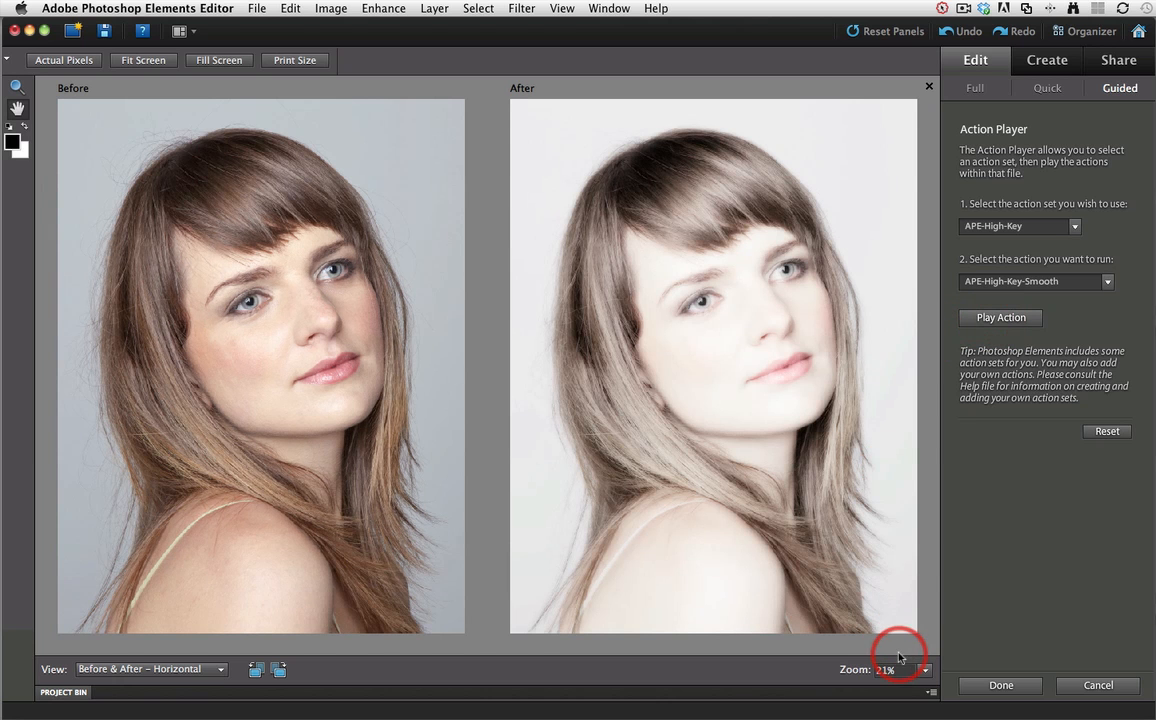
click(807, 509)
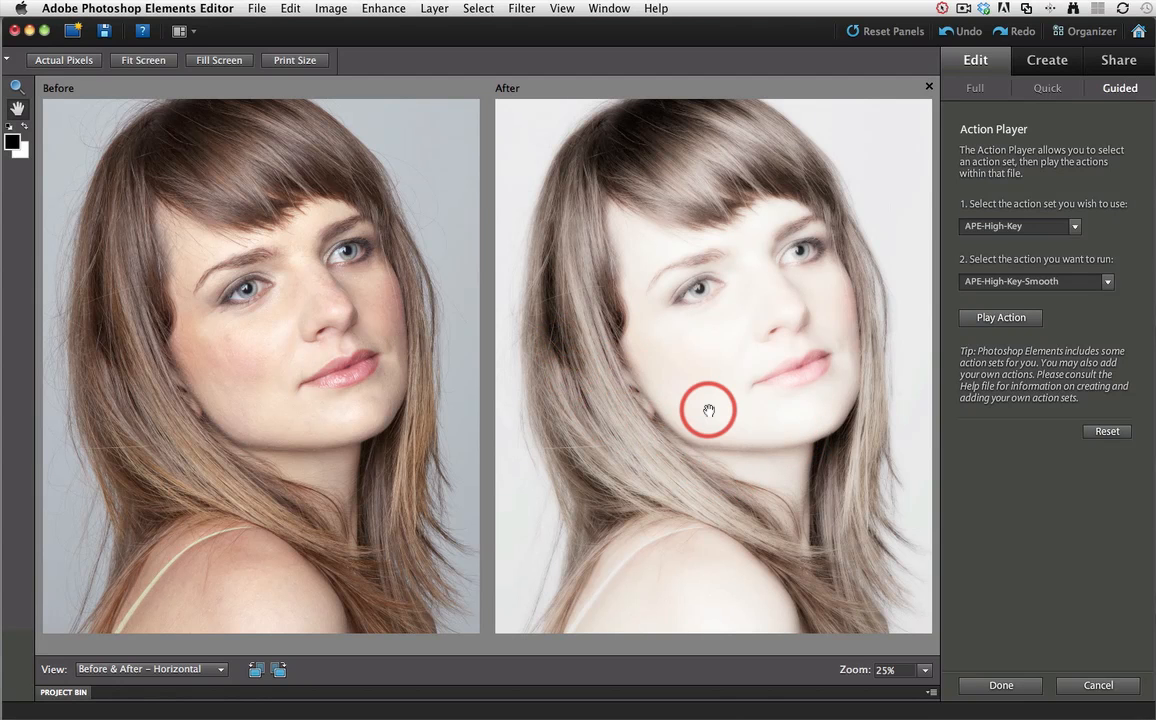
- Return to full editing, enlarge the layer list and lower the Levels 3 layer's opacity to 70%
click(975, 92)
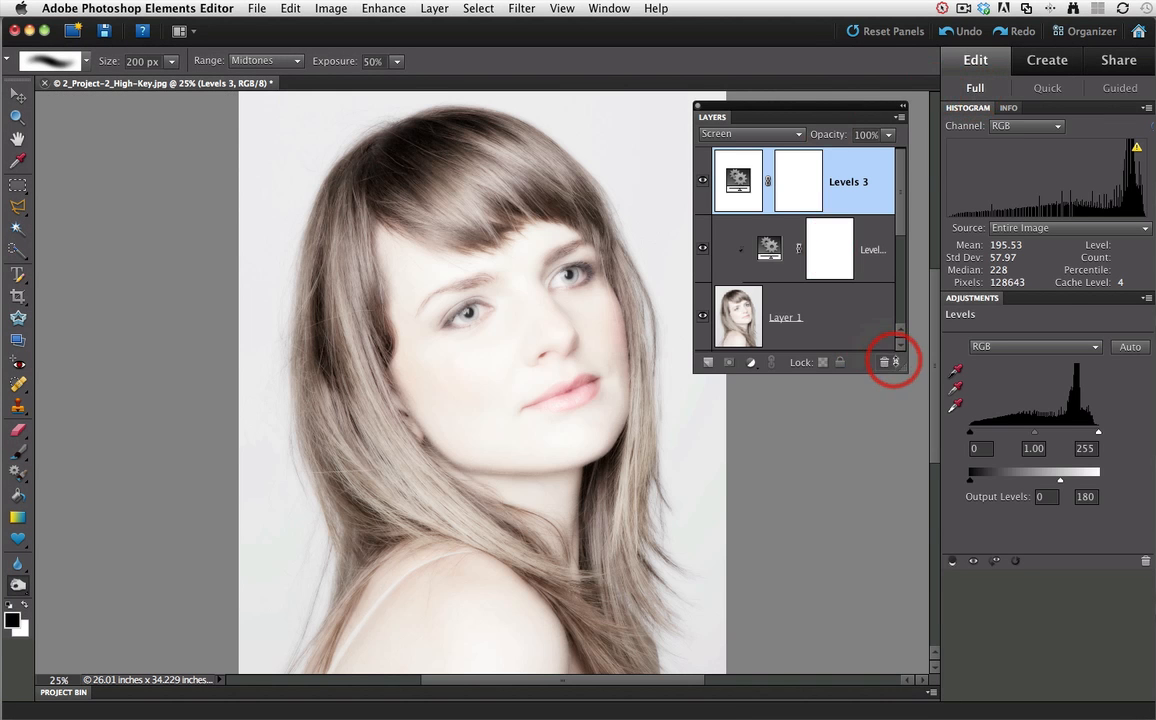
drag(904, 374, 906, 420)
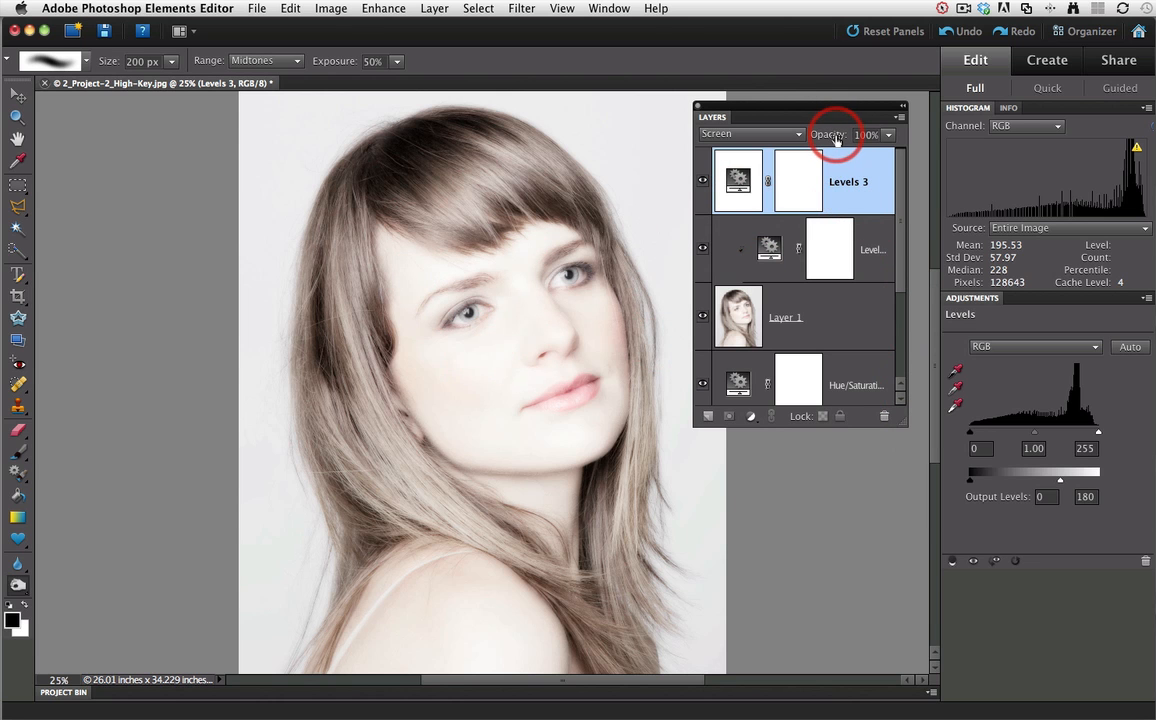
drag(836, 140, 813, 140)
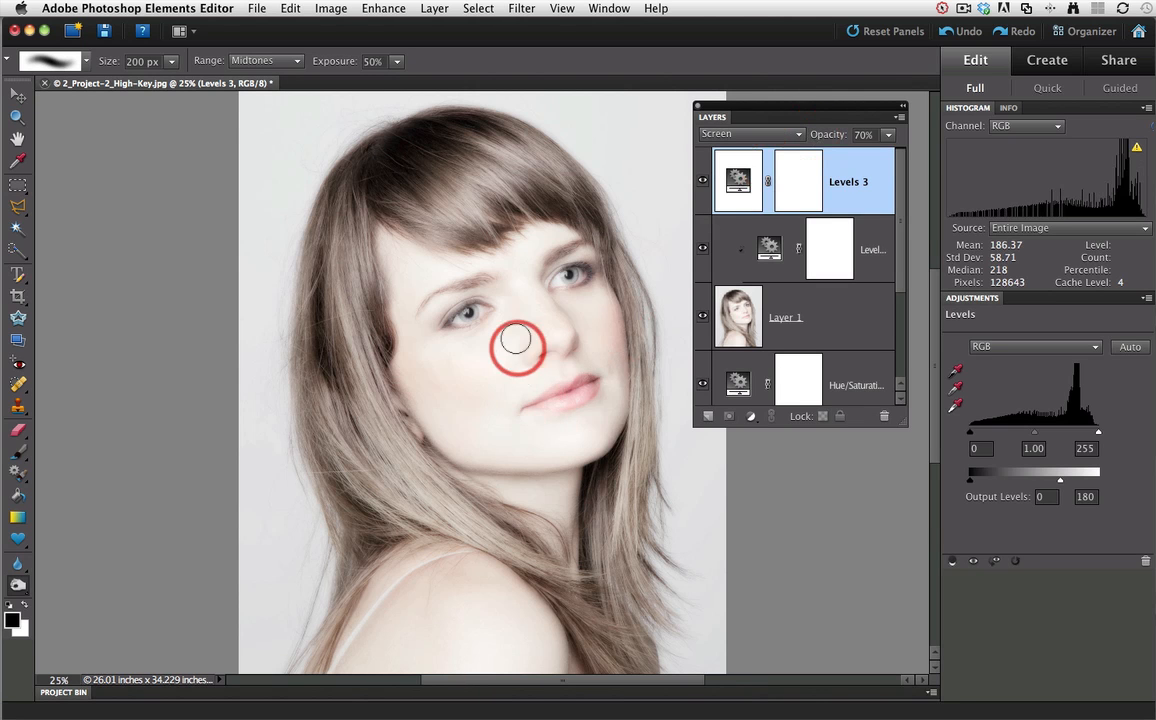
drag(517, 441, 582, 431)
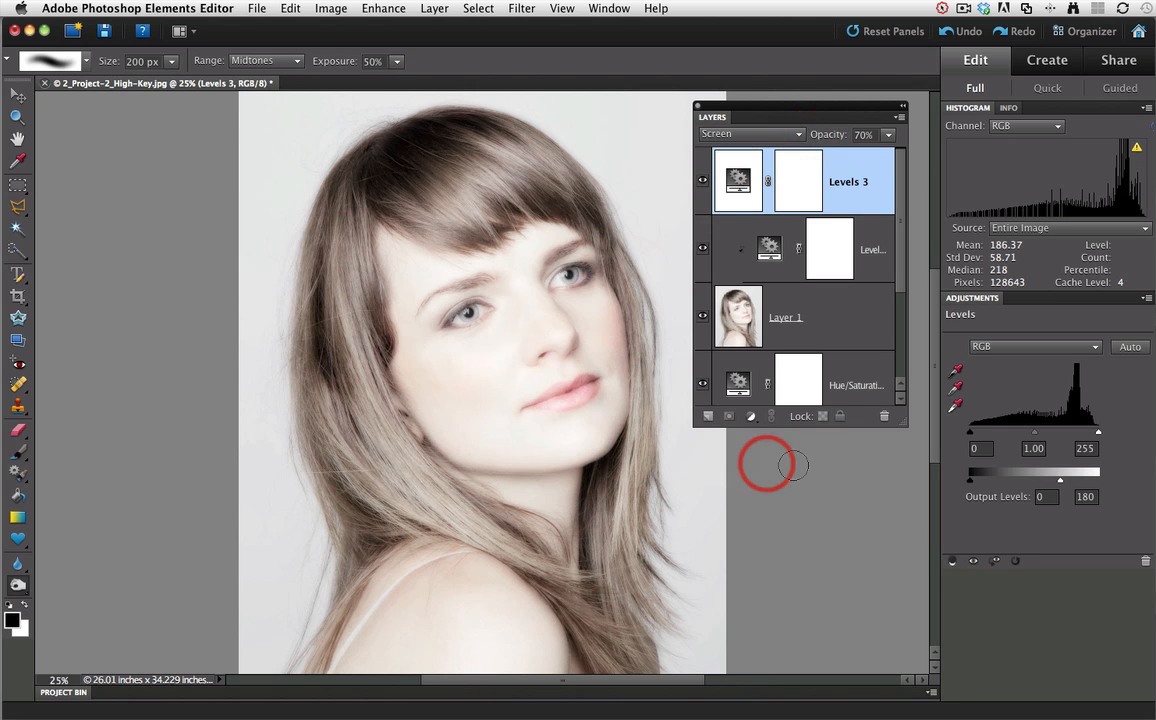